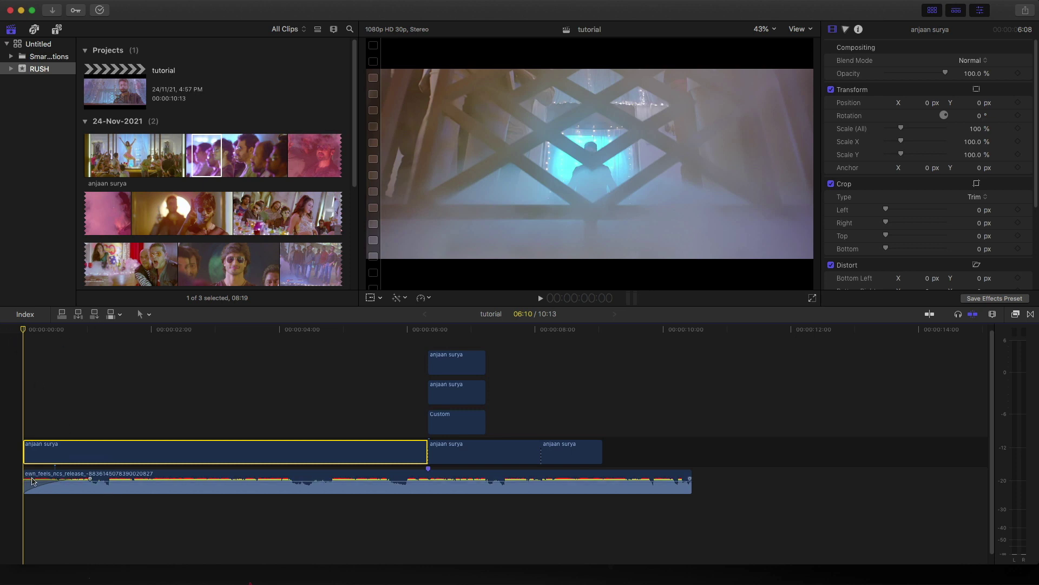
# - Play through the edit, replaying the stretch from about 5:26 to 7:20 to hear the beats
pyautogui.moveTo(43, 479); pyautogui.dragTo(85, 478)
pyautogui.press('space')
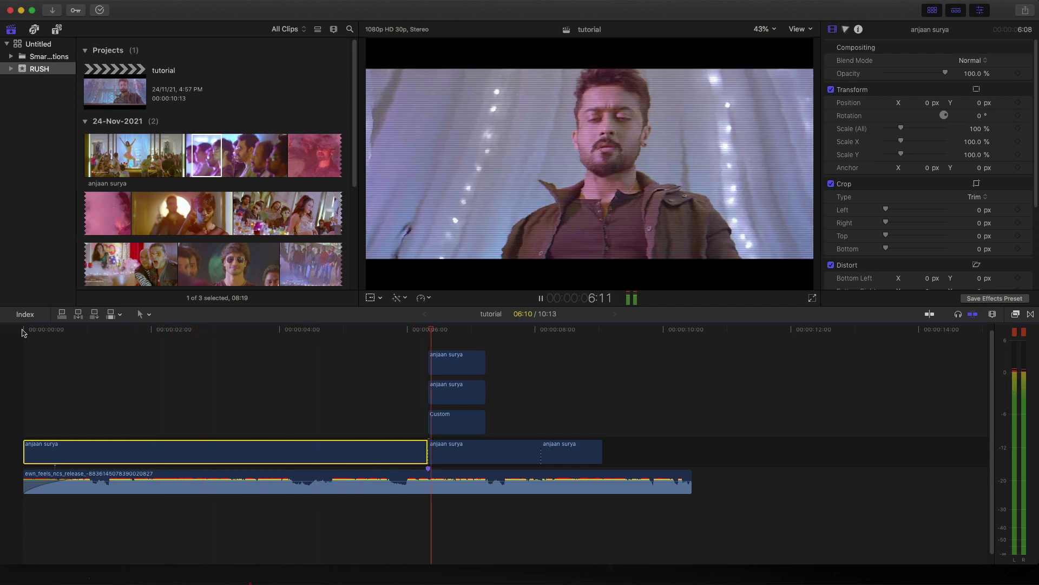
pyautogui.press('space')
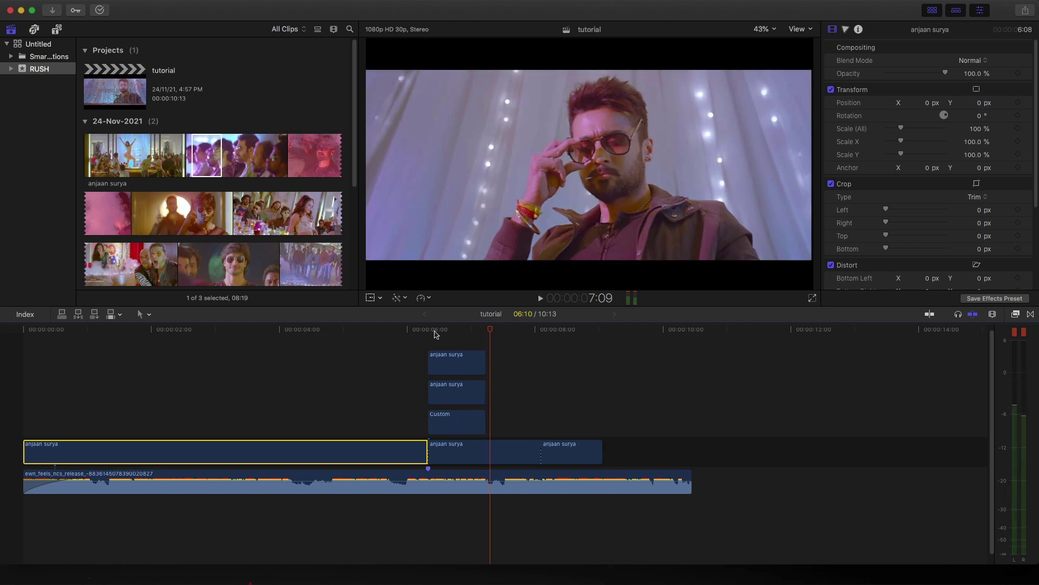
pyautogui.moveTo(428, 330); pyautogui.dragTo(416, 331)
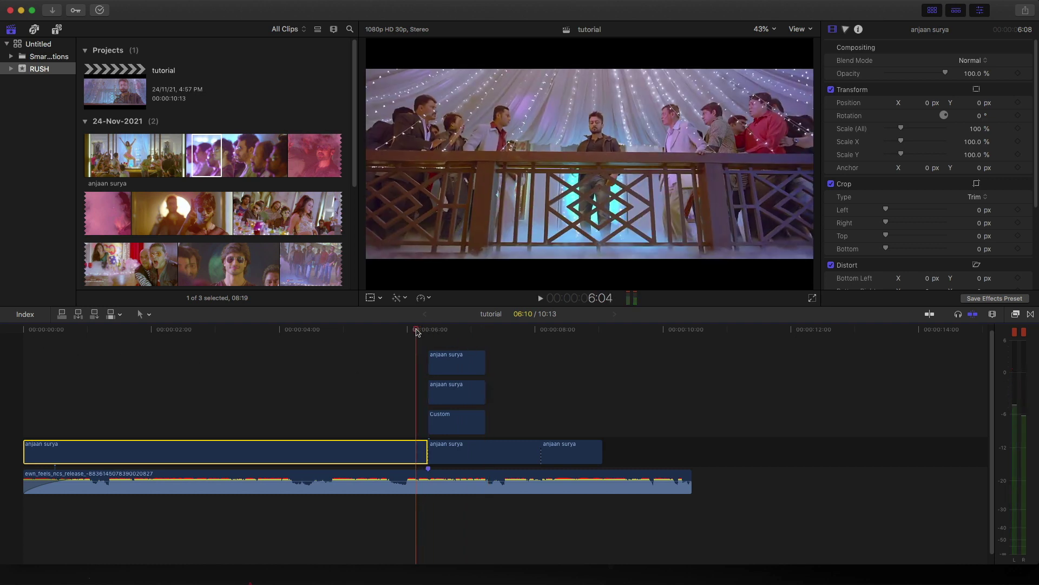
pyautogui.press('space')
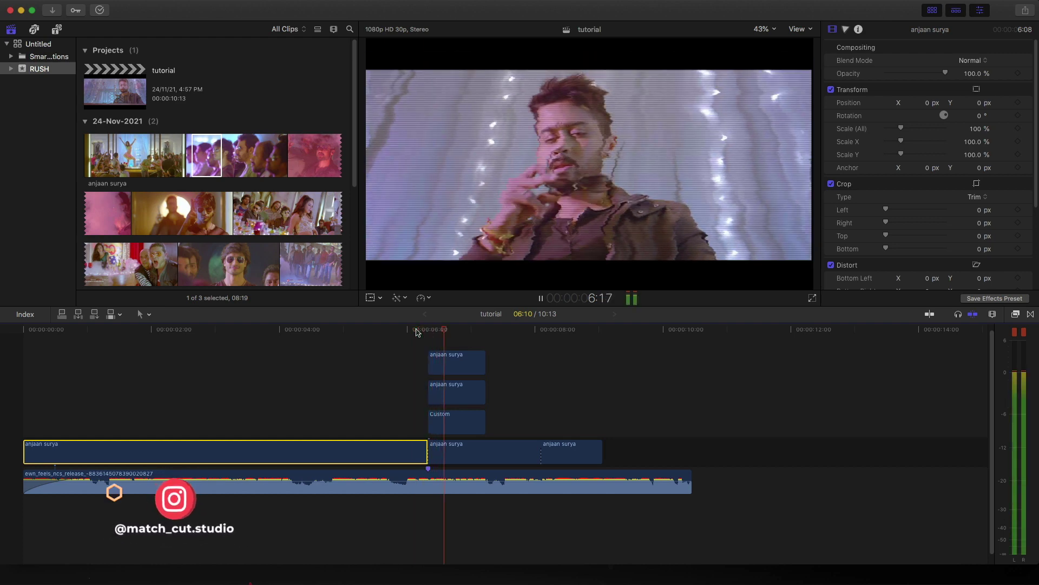
pyautogui.press('space')
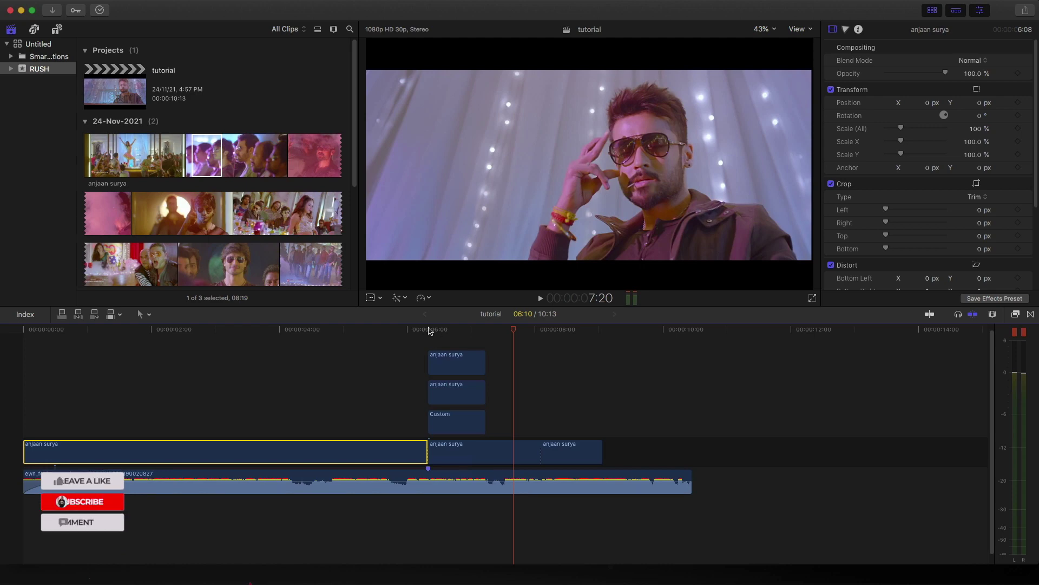
pyautogui.click(400, 330)
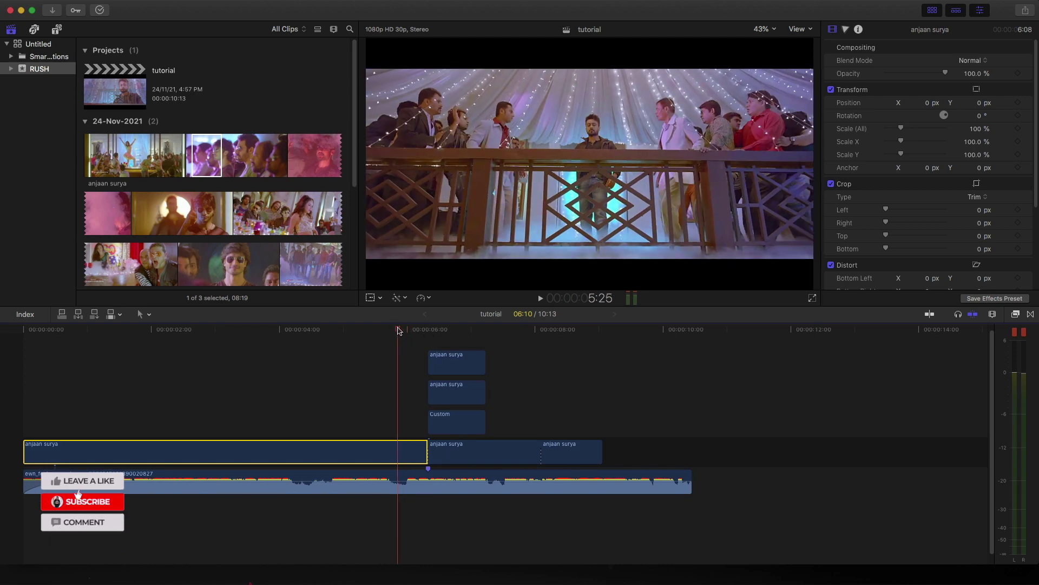
pyautogui.press('space')
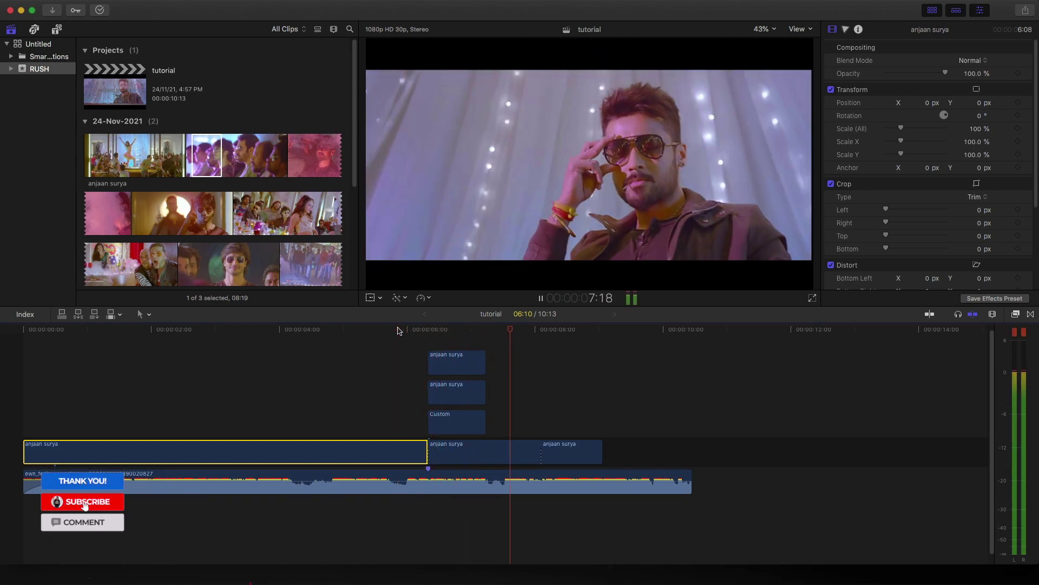
pyautogui.press('space')
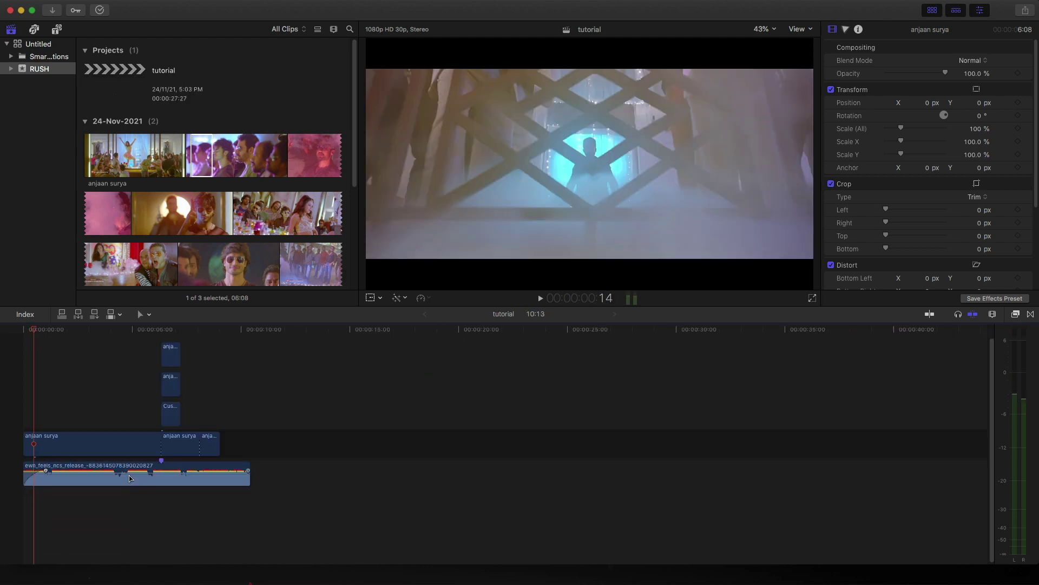
# - Option-drag a copy of the music clip to around 18 seconds, extending the project to 29:04
pyautogui.click(69, 485)
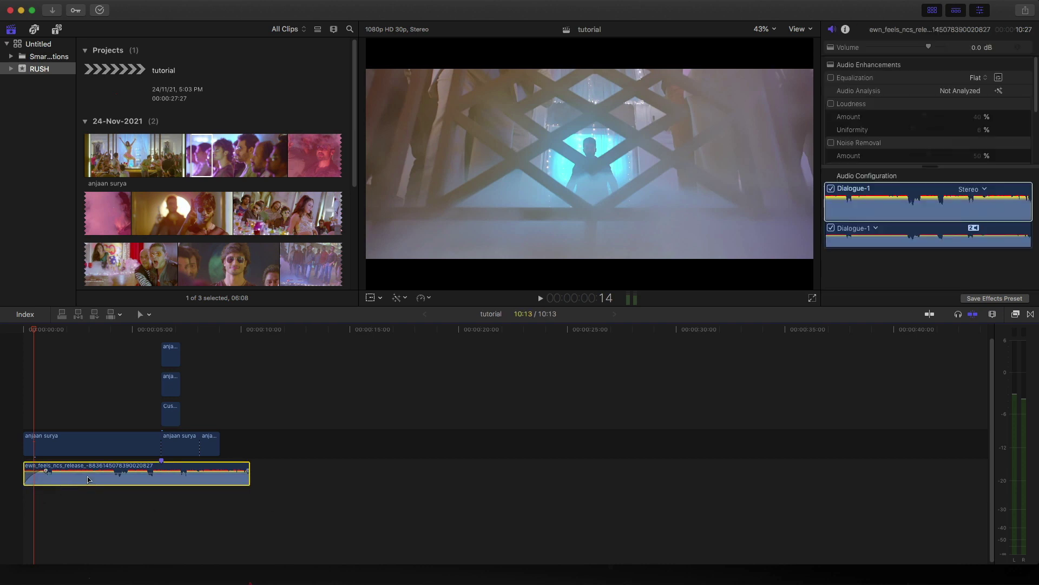
pyautogui.moveTo(88, 479); pyautogui.dragTo(483, 478)
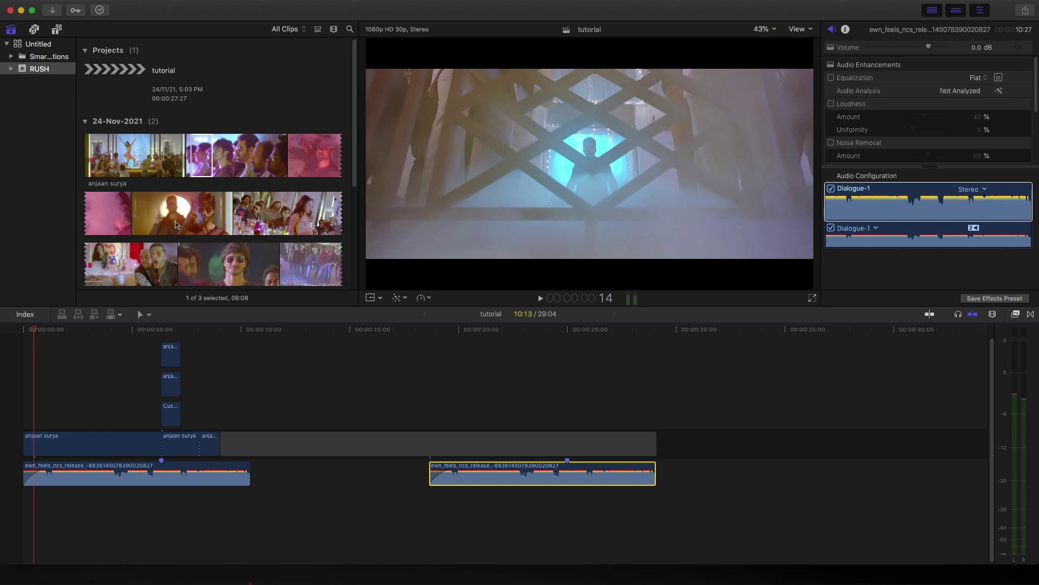
pyautogui.moveTo(34, 331); pyautogui.dragTo(31, 332)
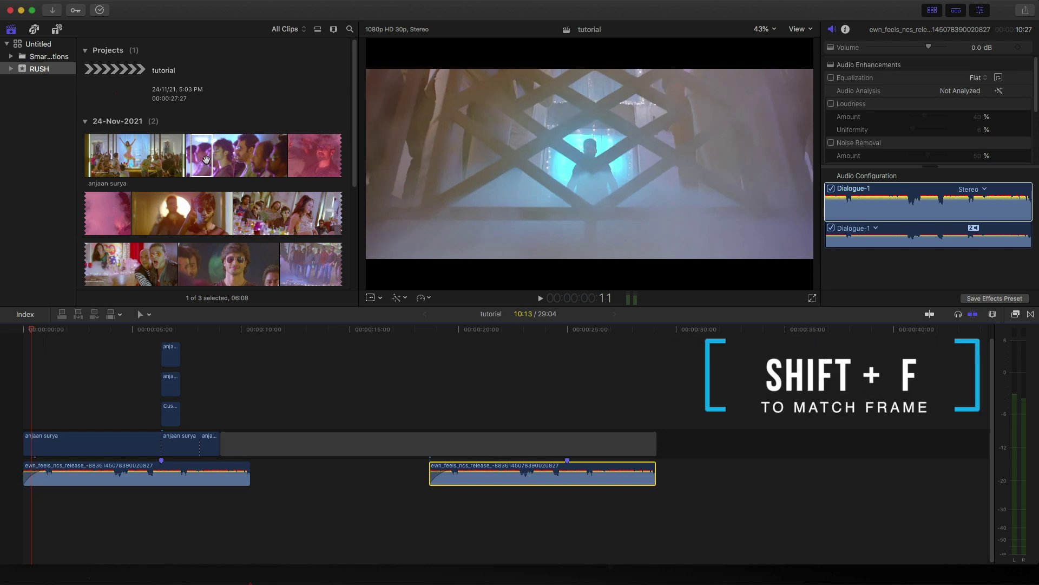
# - Match-frame to the anjaan surya source clip and play it to choose the range
pyautogui.hotkey('shift', 'f')
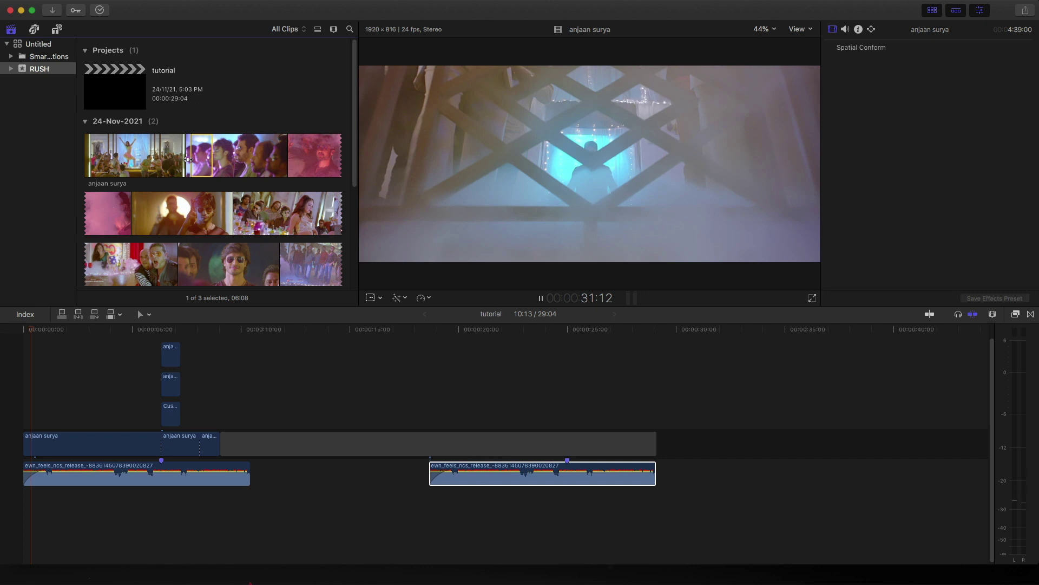
pyautogui.press('space')
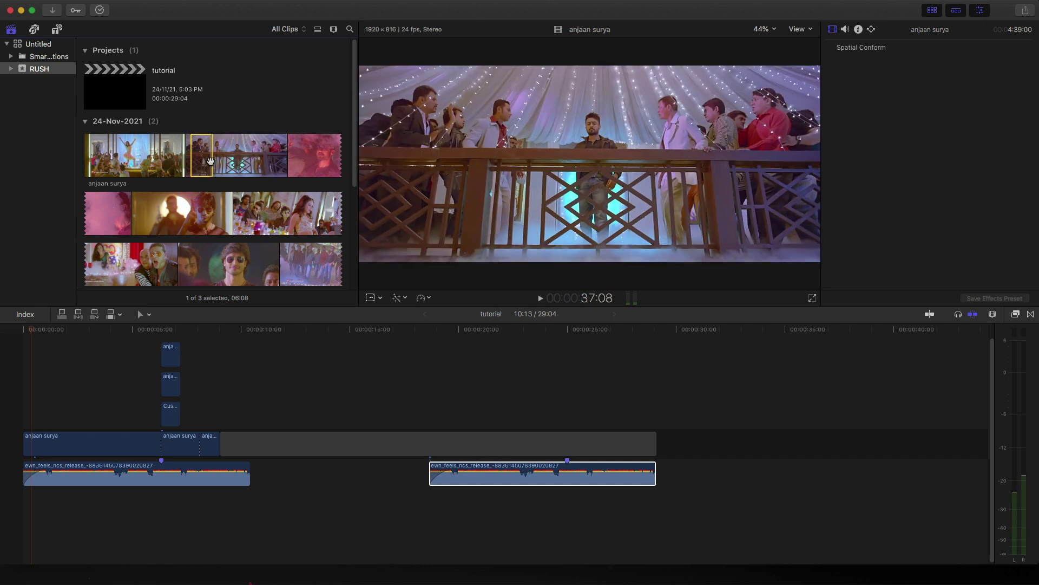
pyautogui.press('space')
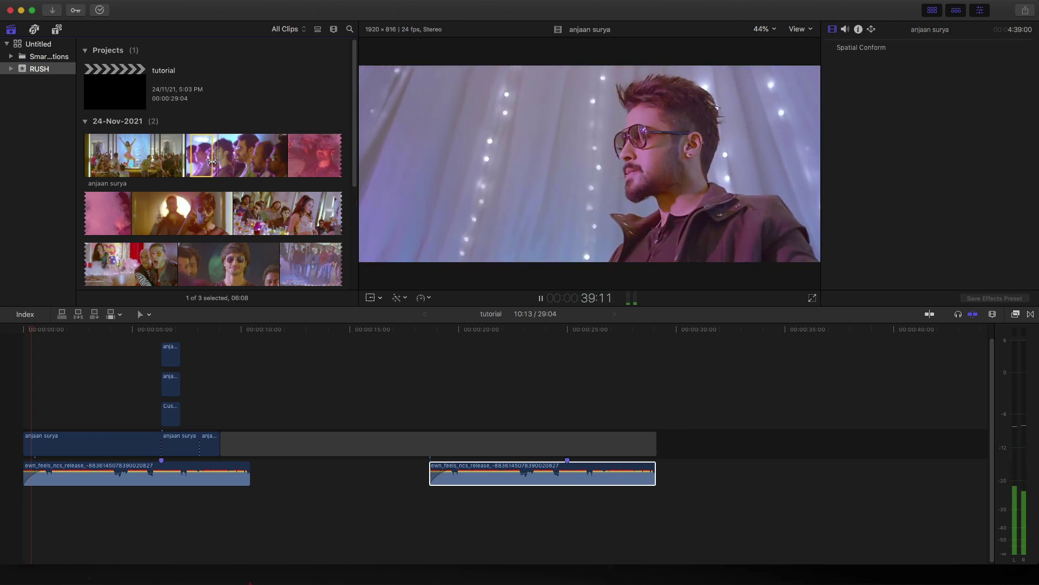
pyautogui.press('space')
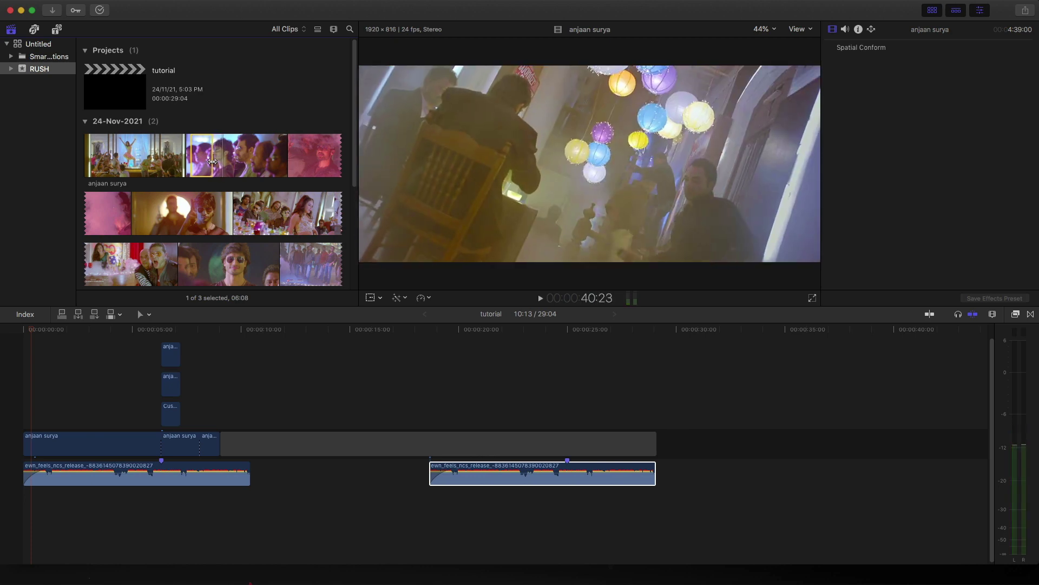
pyautogui.click(212, 161)
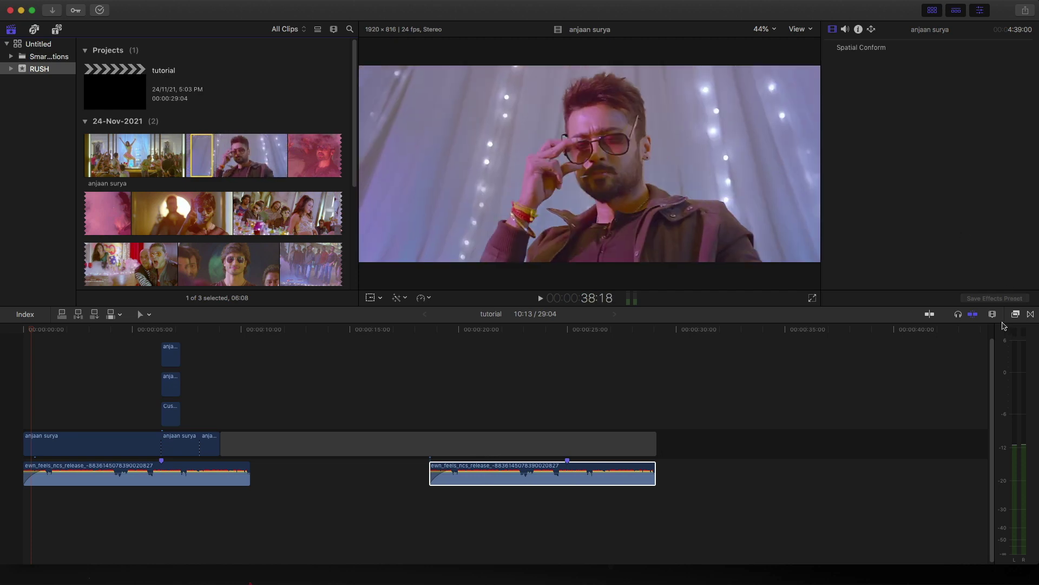
pyautogui.press('space')
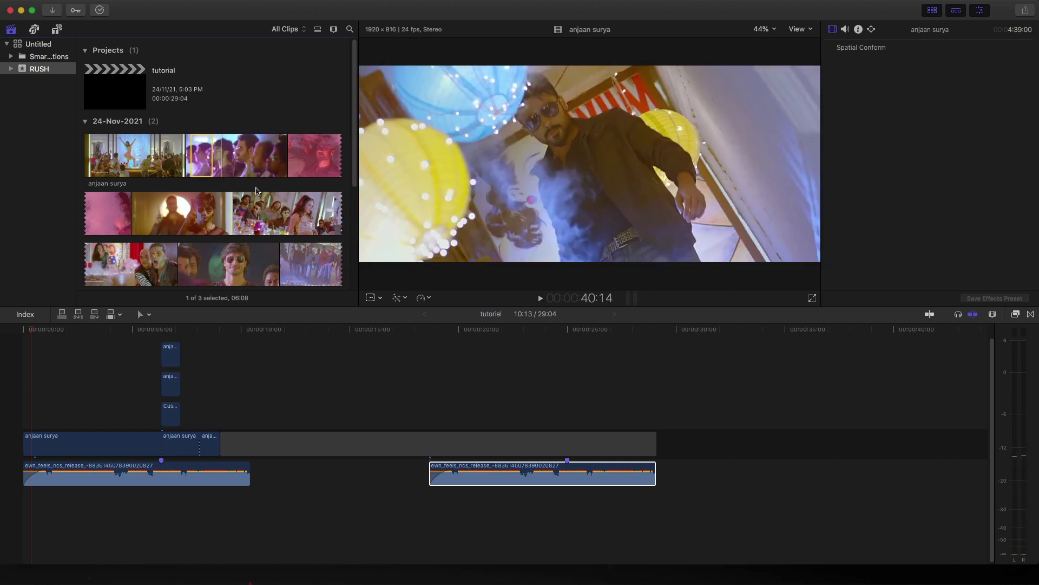
# - Mark the Out point, add the anjaan surya range above the music copy, and delete its detached audio
pyautogui.press('o')
pyautogui.moveTo(203, 157)
pyautogui.mouseDown()
pyautogui.moveTo(468, 426)
pyautogui.moveTo(444, 442)
pyautogui.mouseUp()
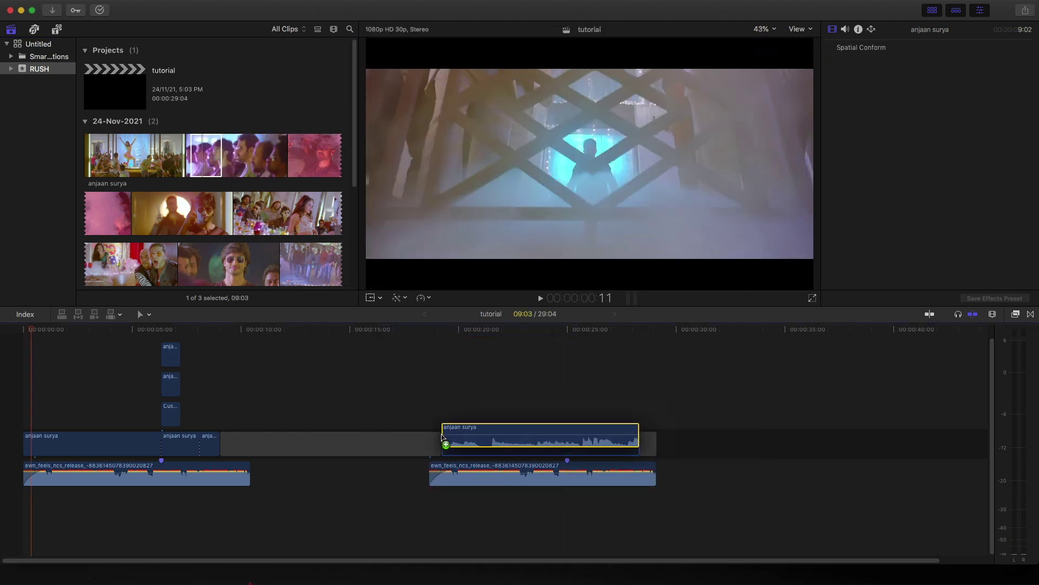
pyautogui.rightClick(508, 441)
pyautogui.click(533, 421)
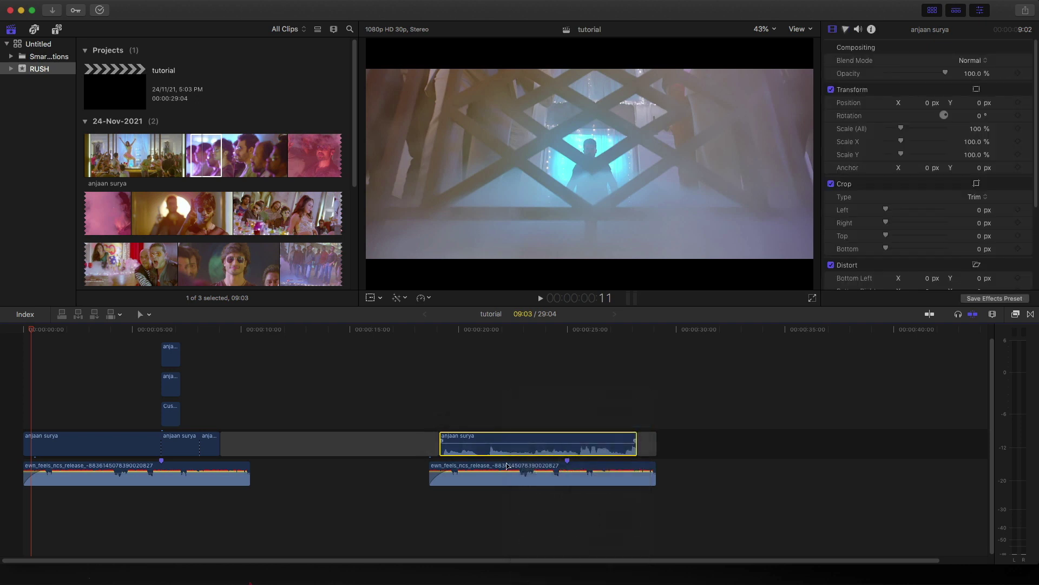
pyautogui.click(505, 496)
pyautogui.press('Delete')
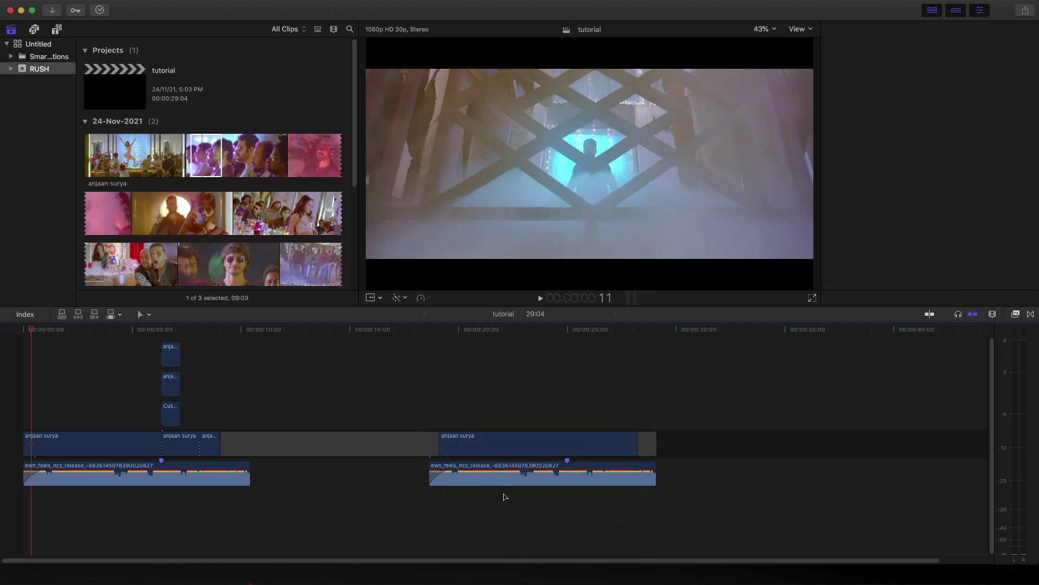
# - Lower the second music copy to -3 dB and align the anjaan surya clip with it
pyautogui.click(495, 466)
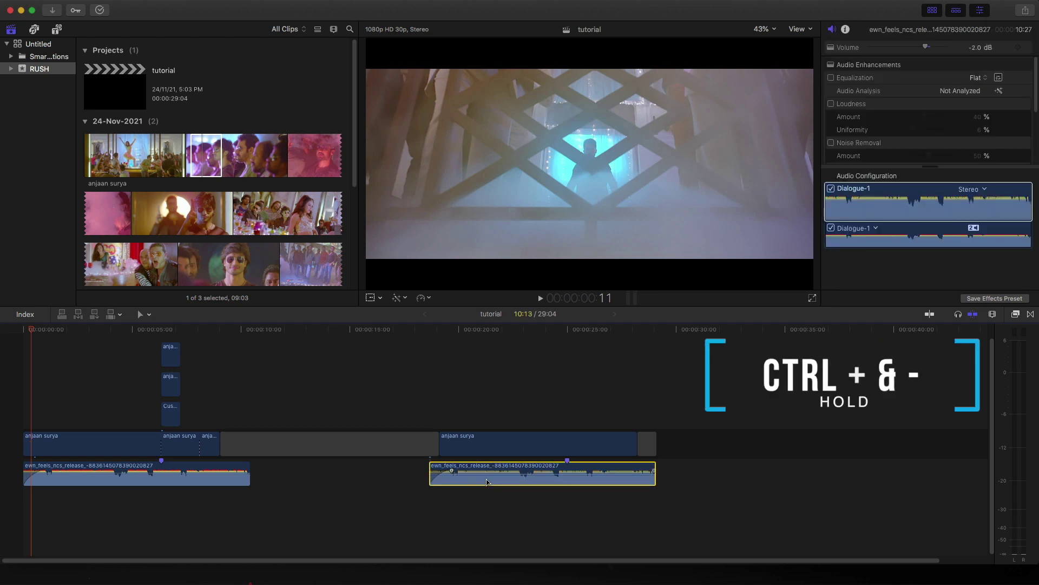
pyautogui.hotkey('ctrl', '-')
pyautogui.hotkey('ctrl', '-')
pyautogui.hotkey('ctrl', '-')
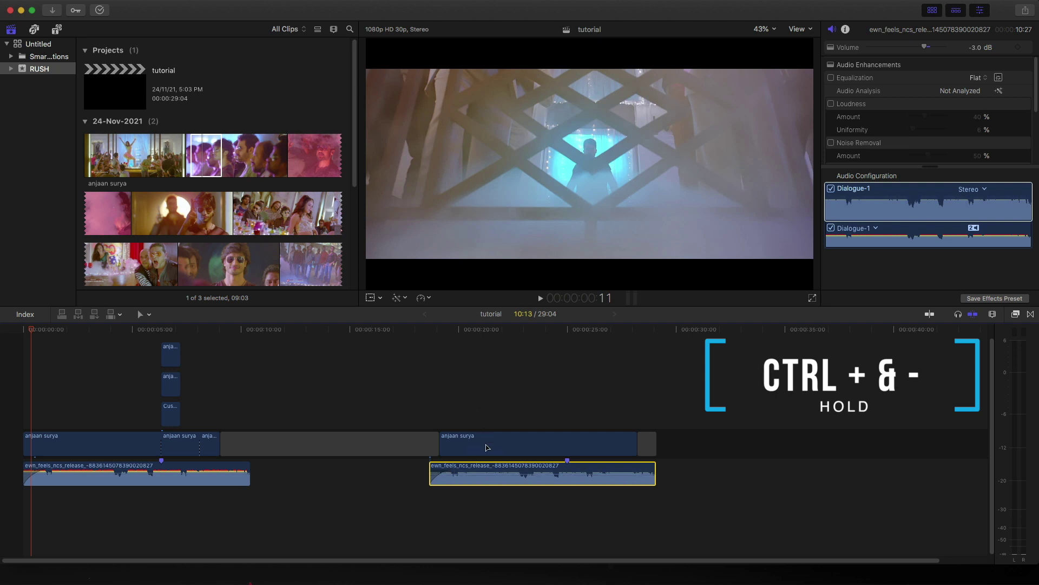
pyautogui.moveTo(484, 440); pyautogui.dragTo(473, 439)
# - Cut the anjaan surya clip at the close-up frame near 18 seconds
pyautogui.click(429, 332)
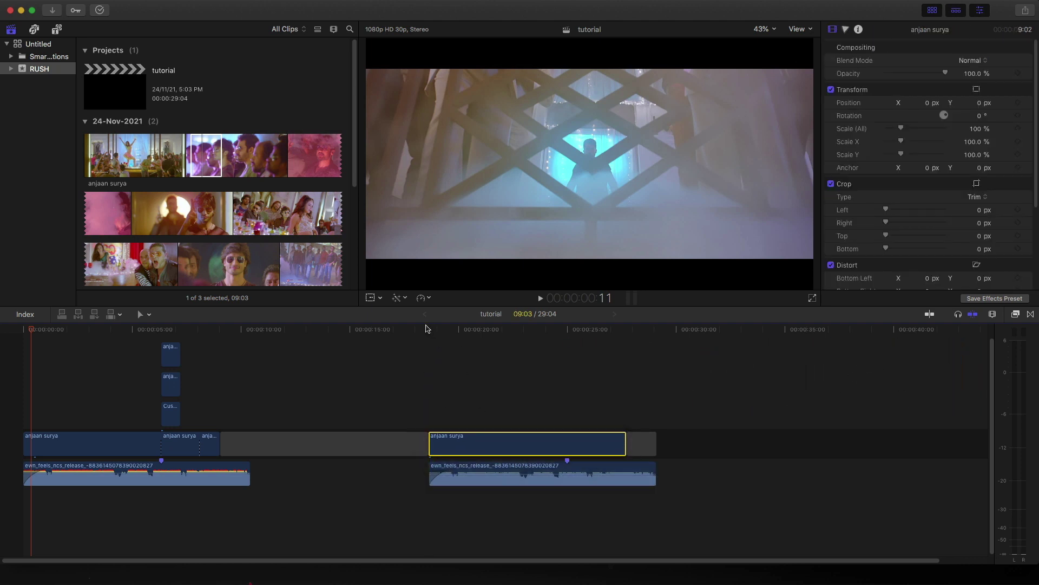
pyautogui.press('space')
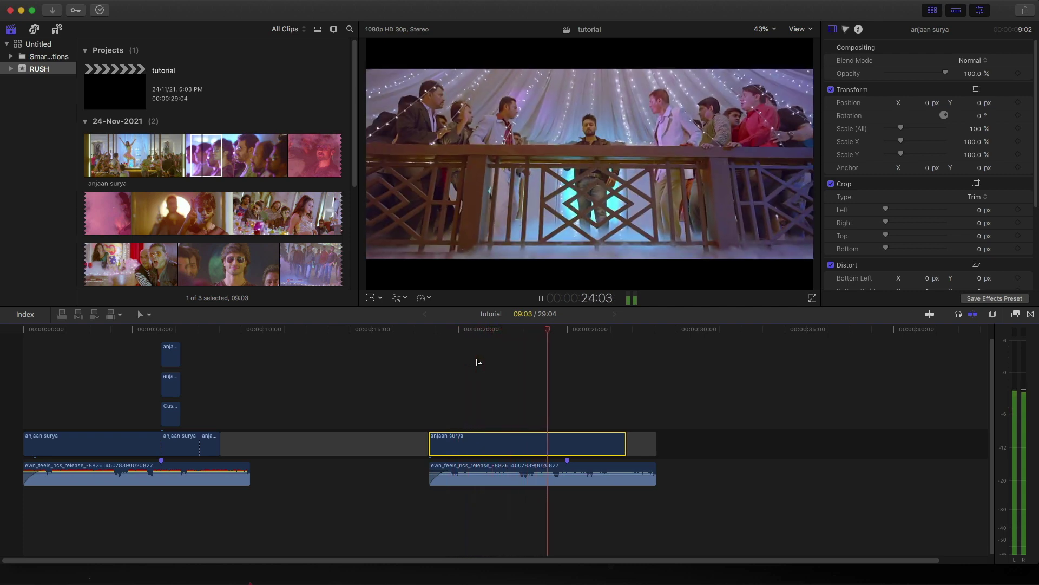
pyautogui.press('space')
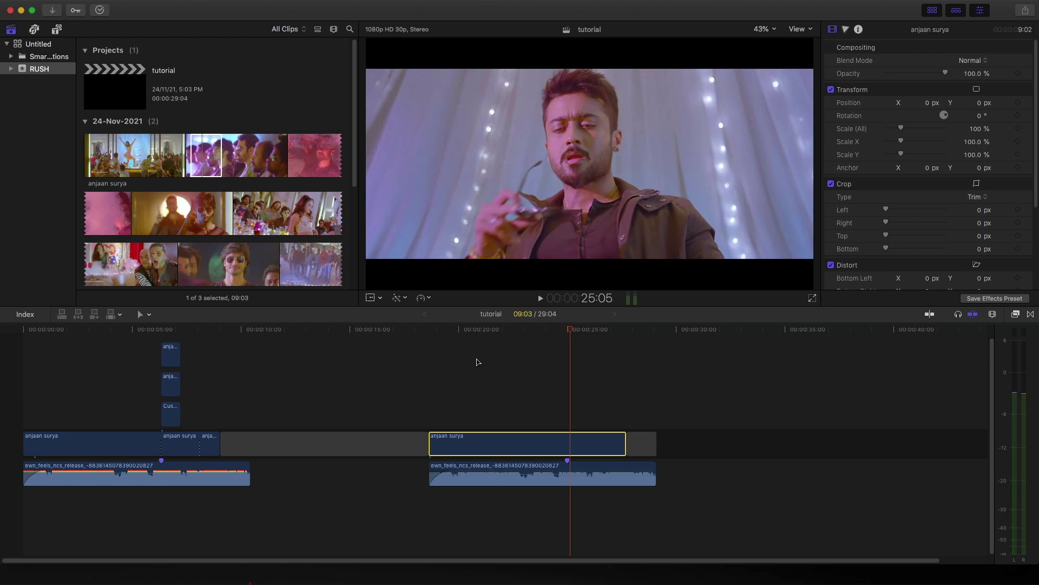
pyautogui.press('Left')
pyautogui.press('Left')
pyautogui.press('Left')
pyautogui.press('Left')
pyautogui.press('Left')
pyautogui.press('Left')
pyautogui.press('Left')
pyautogui.press('Left')
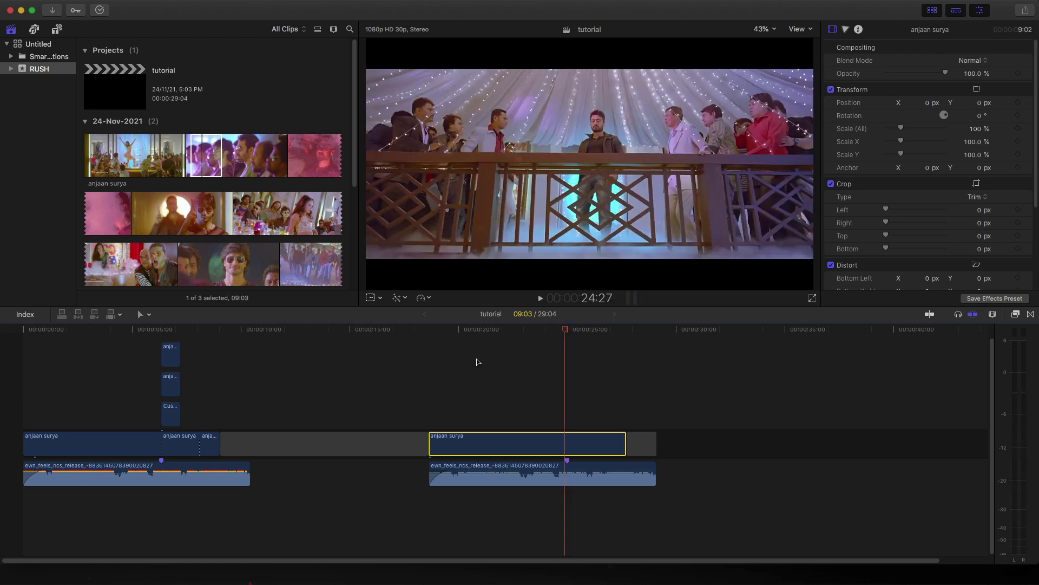
pyautogui.press('Right')
pyautogui.press('Right')
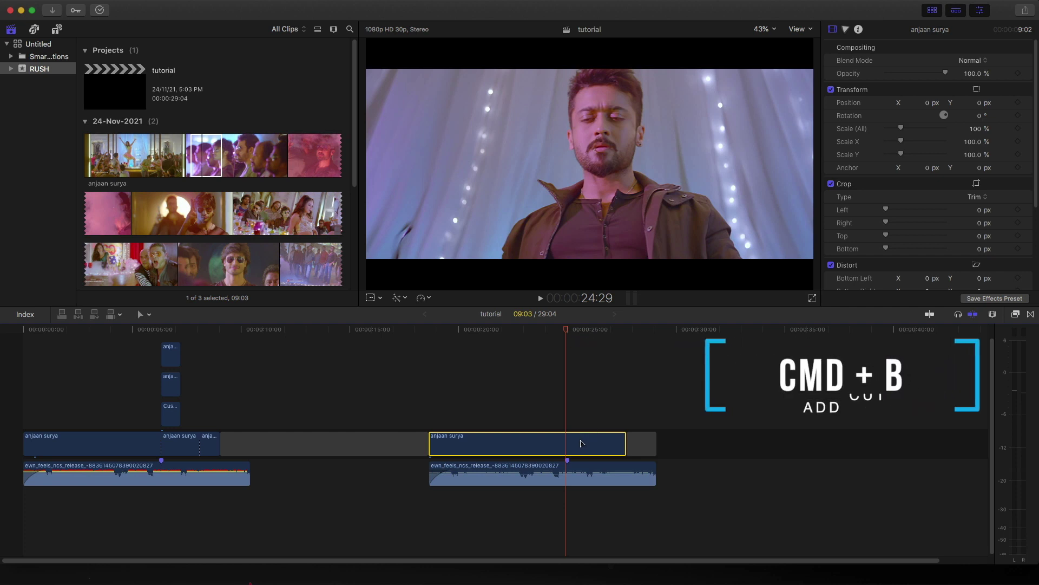
pyautogui.press('super+b')
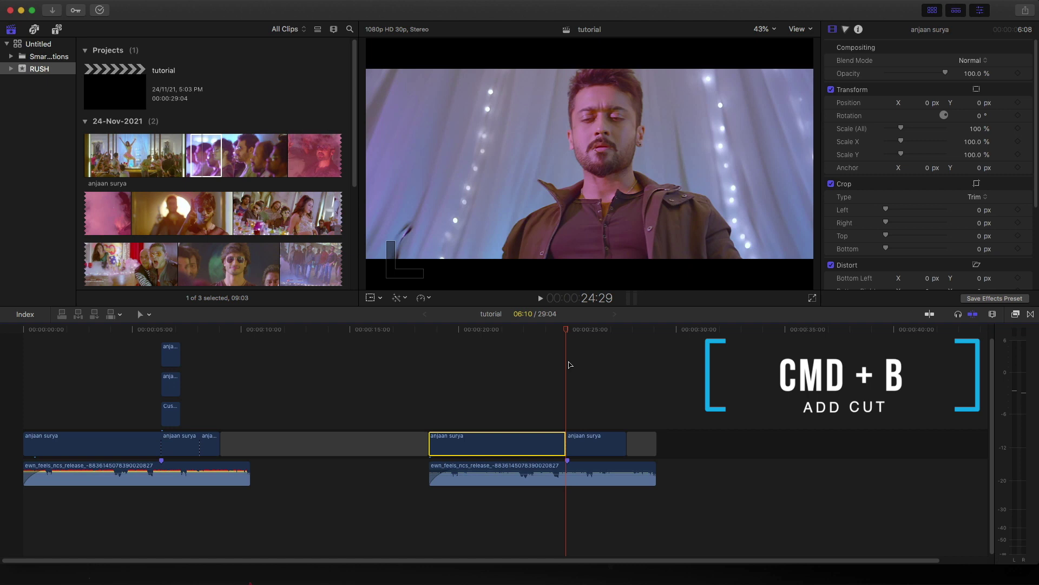
# - Split the next anjaan surya clip exactly on the following beat
pyautogui.press('space')
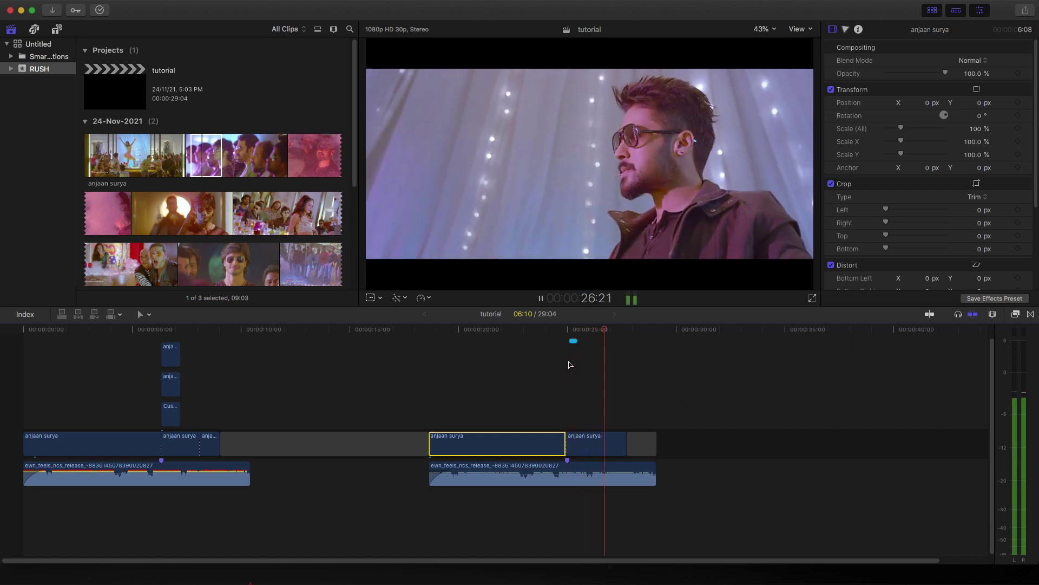
pyautogui.press('space')
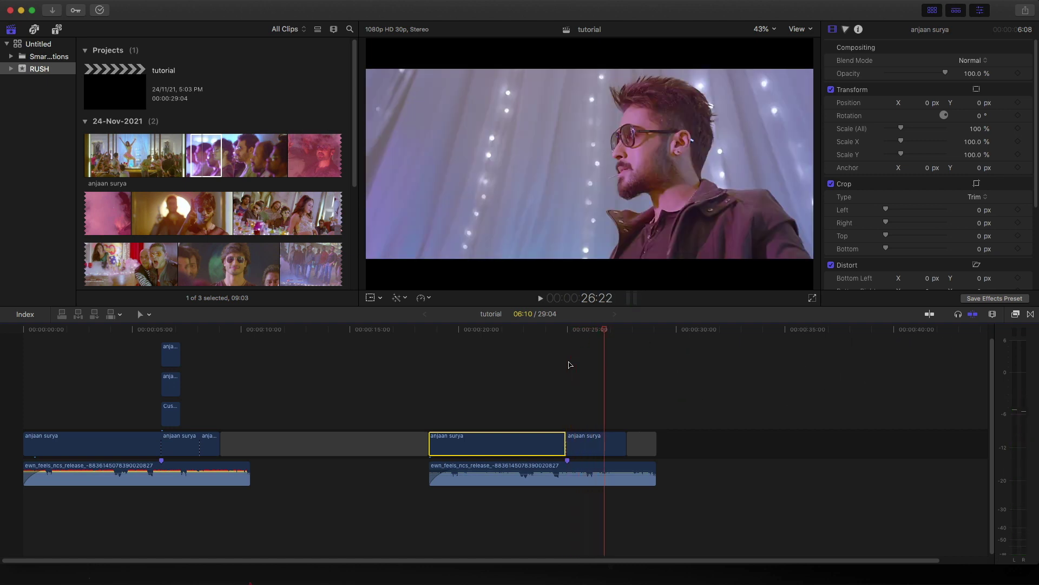
pyautogui.press('Left')
pyautogui.press('Right')
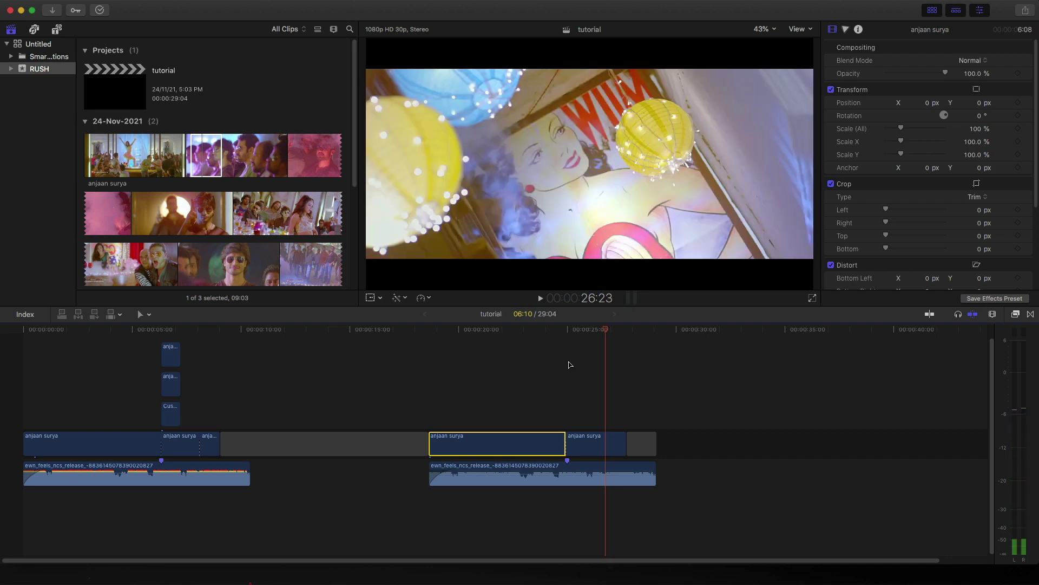
pyautogui.press('Left')
pyautogui.click(600, 440)
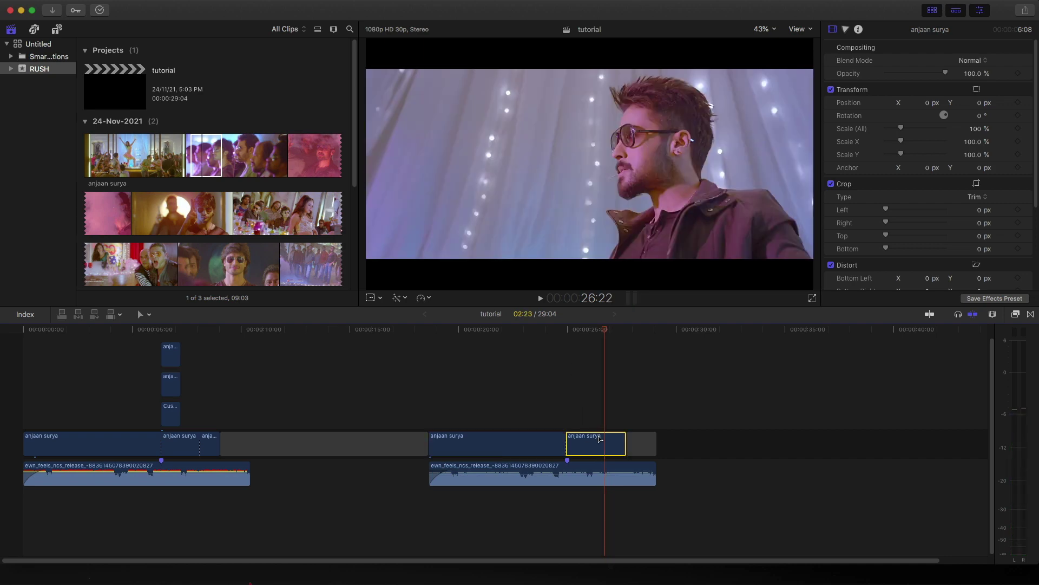
pyautogui.press('super+b')
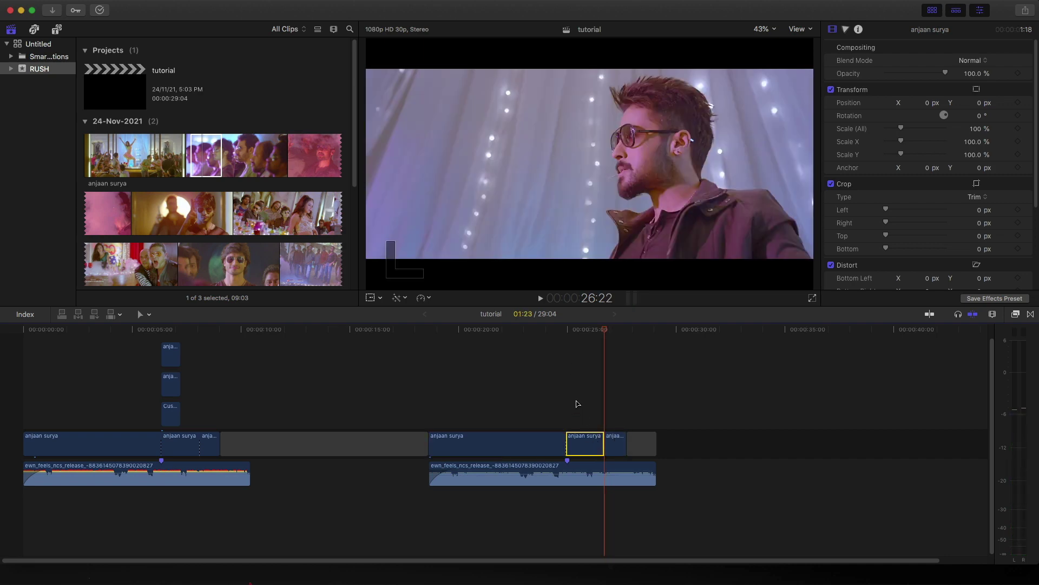
# - Lift the short split-off piece above the storyline as a connected clip at 25:28
pyautogui.moveTo(591, 332); pyautogui.dragTo(587, 332)
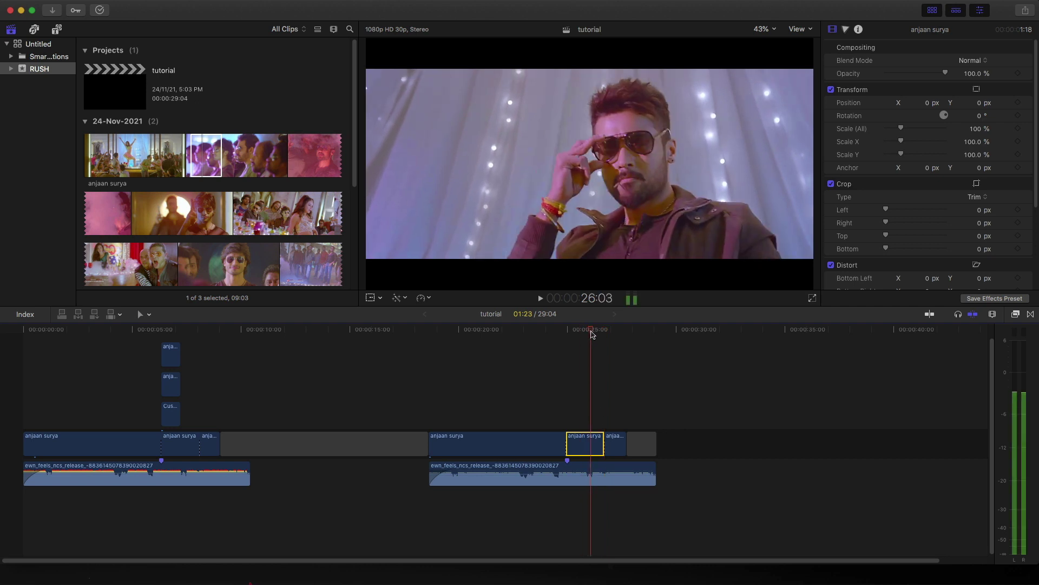
pyautogui.click(573, 471)
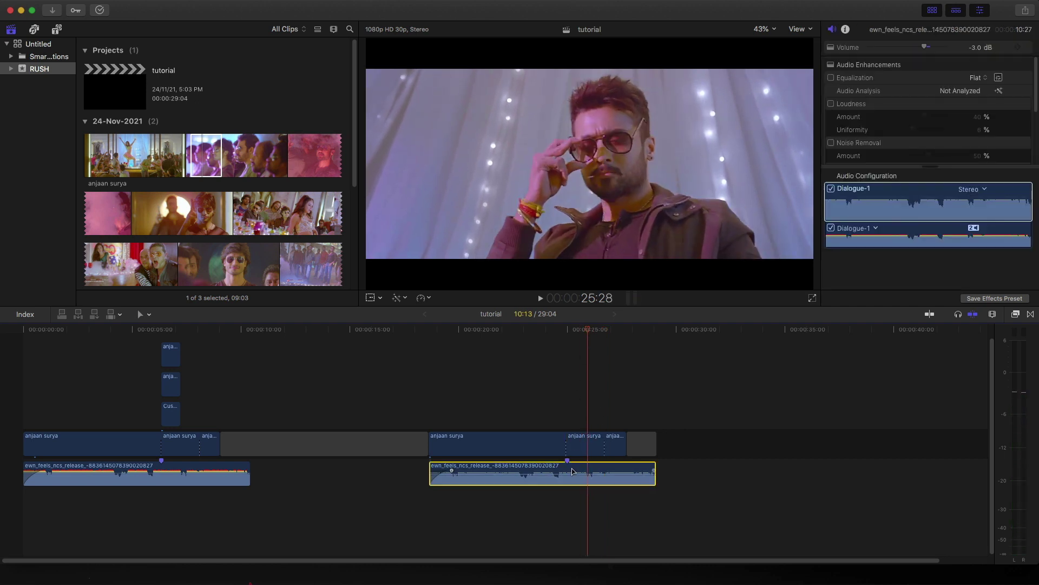
pyautogui.click(592, 442)
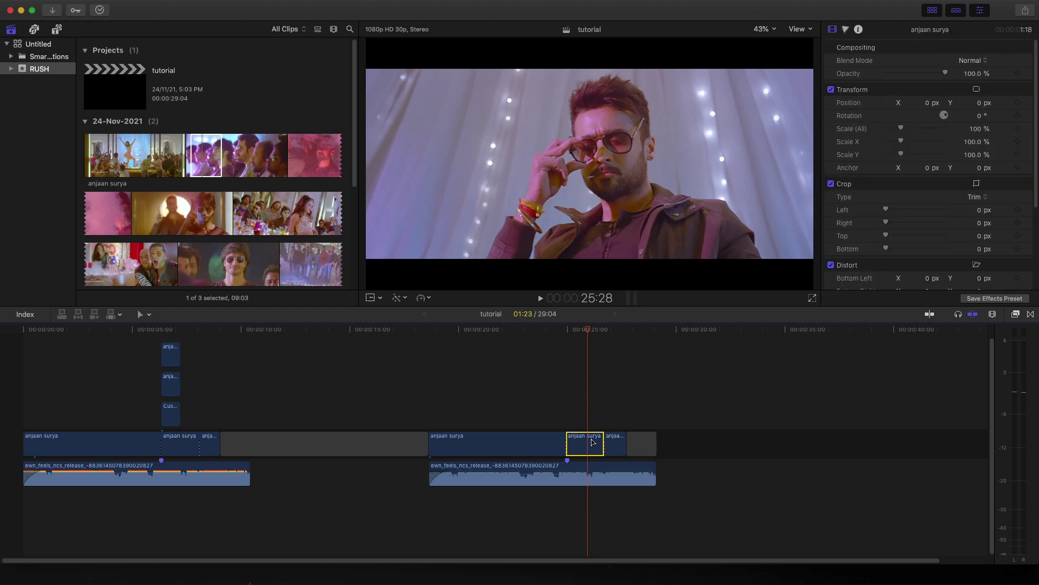
pyautogui.moveTo(592, 442); pyautogui.dragTo(597, 410)
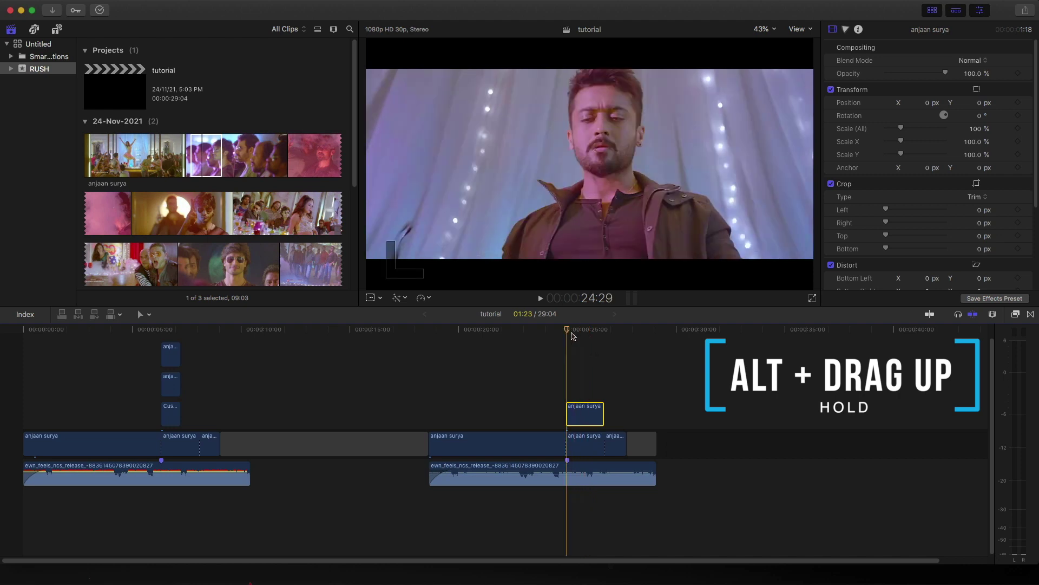
pyautogui.press('super+equal')
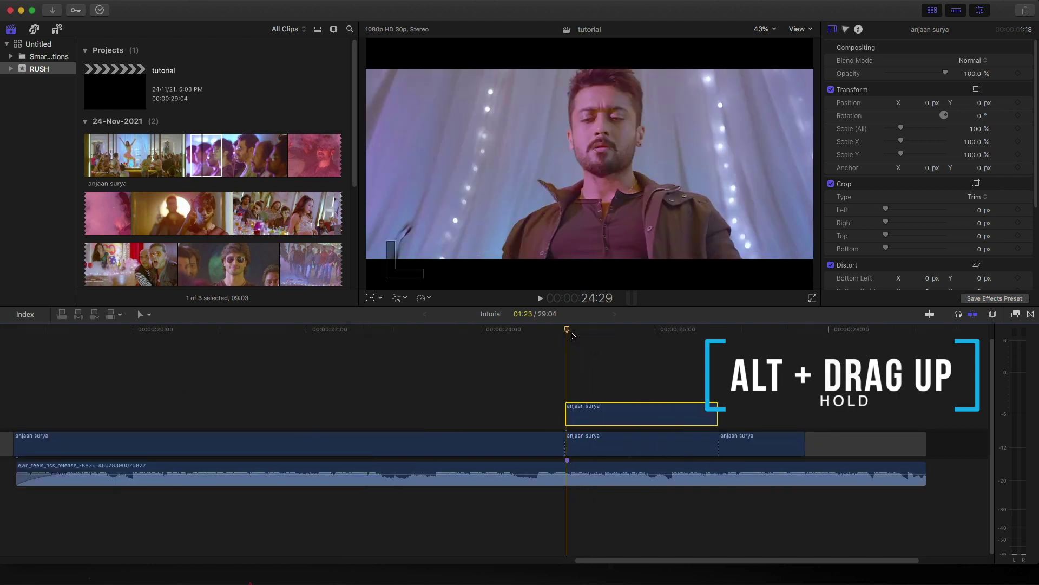
# - Add beat markers to the music clip at 25:12 and 25:16
pyautogui.keyDown('alt'); pyautogui.click(562, 461); pyautogui.keyUp('alt')
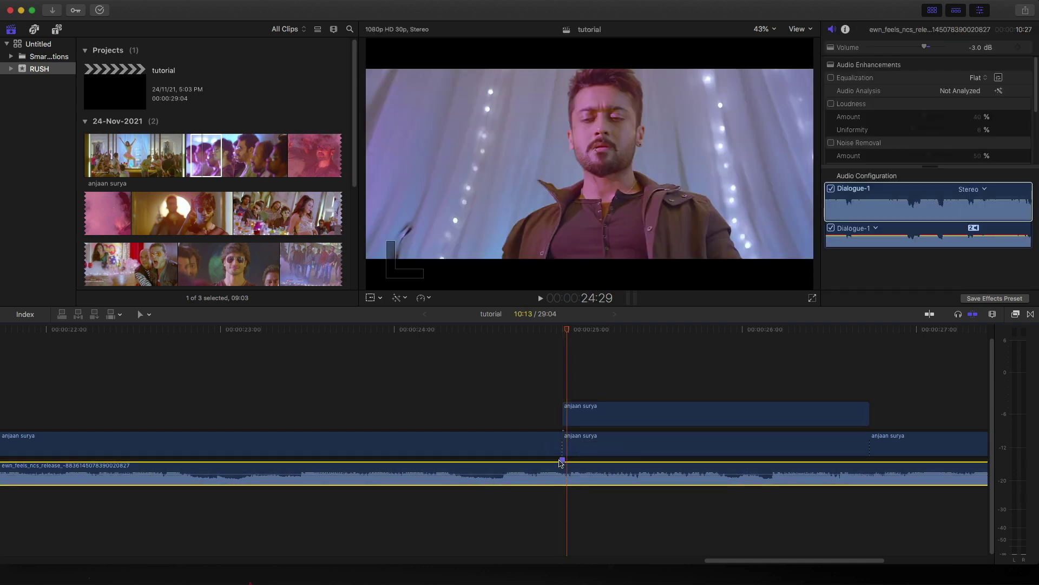
pyautogui.moveTo(566, 330); pyautogui.dragTo(538, 335)
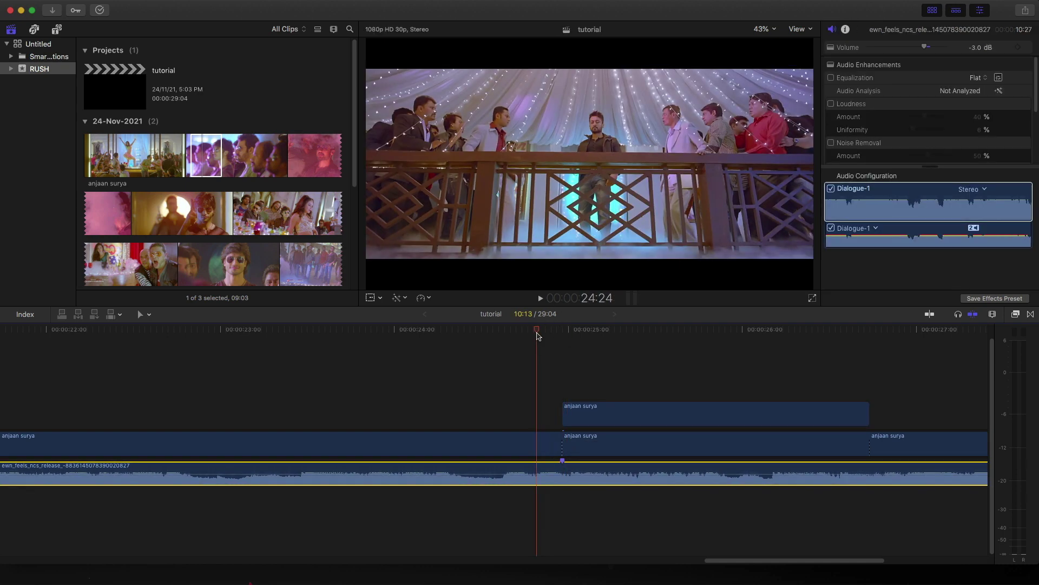
pyautogui.press('space')
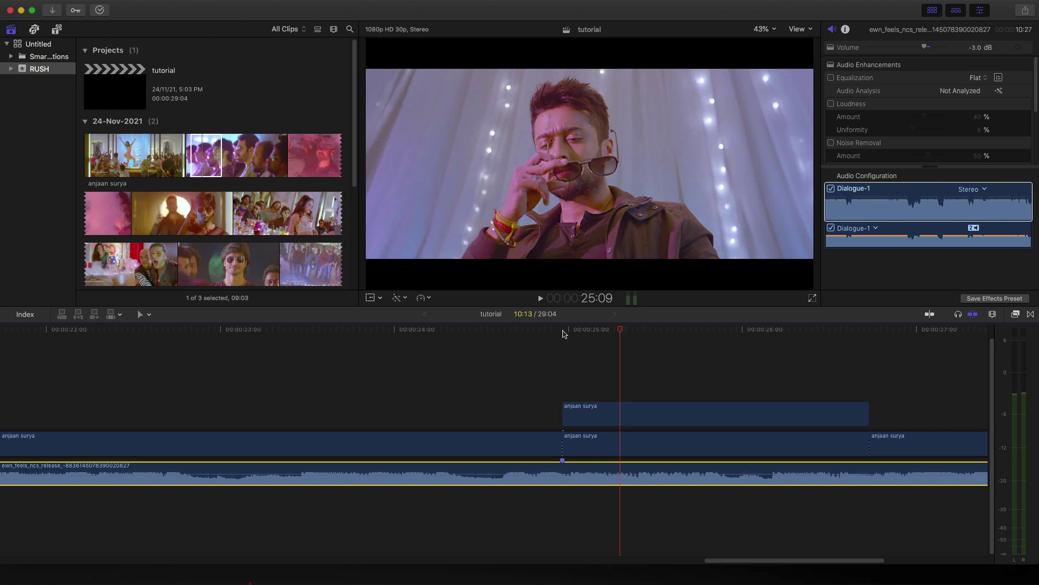
pyautogui.moveTo(563, 333); pyautogui.dragTo(637, 486)
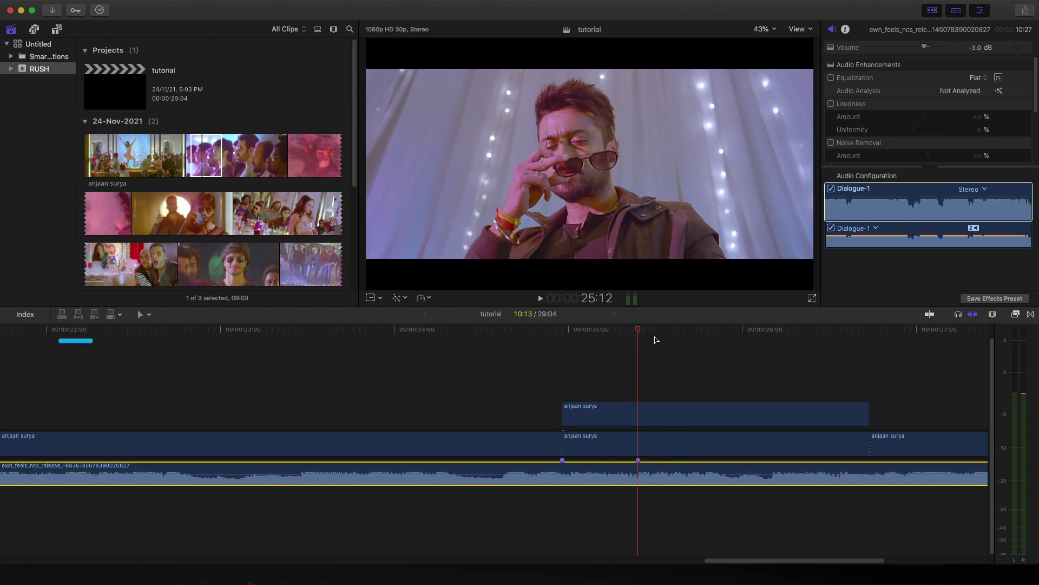
pyautogui.click(655, 340)
pyautogui.press('m')
pyautogui.click(661, 334)
pyautogui.press('m')
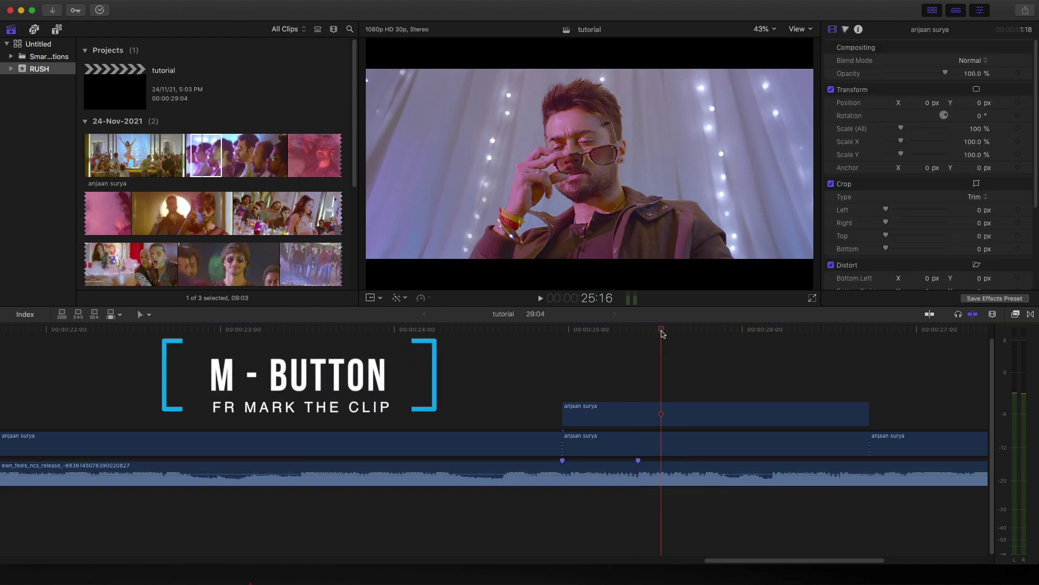
# - Delete the stray marker on the connected clip, re-add it on the music, and move to 25:19
pyautogui.click(661, 401)
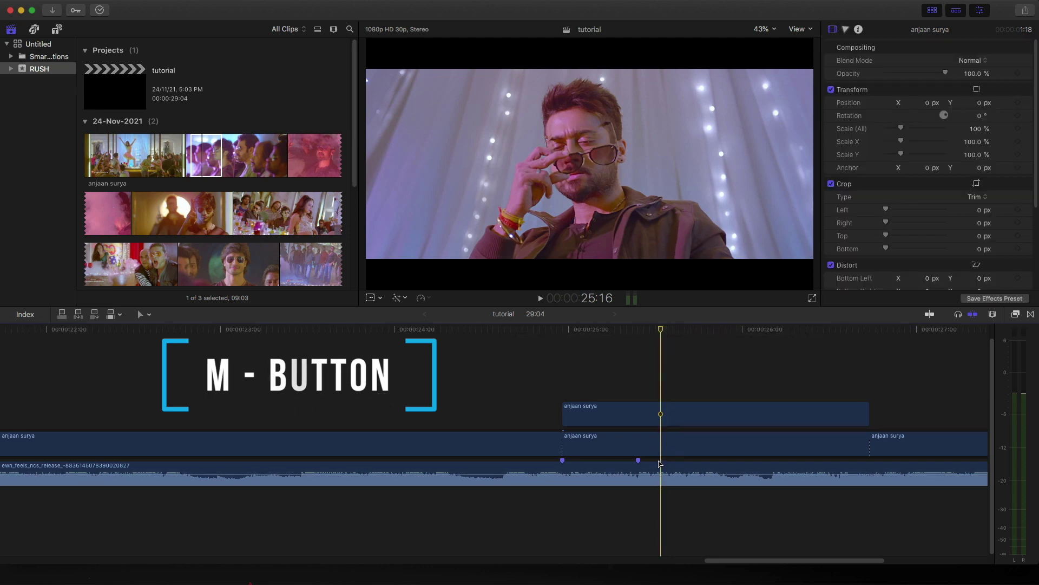
pyautogui.press('Delete')
pyautogui.hotkey('alt', 'k')
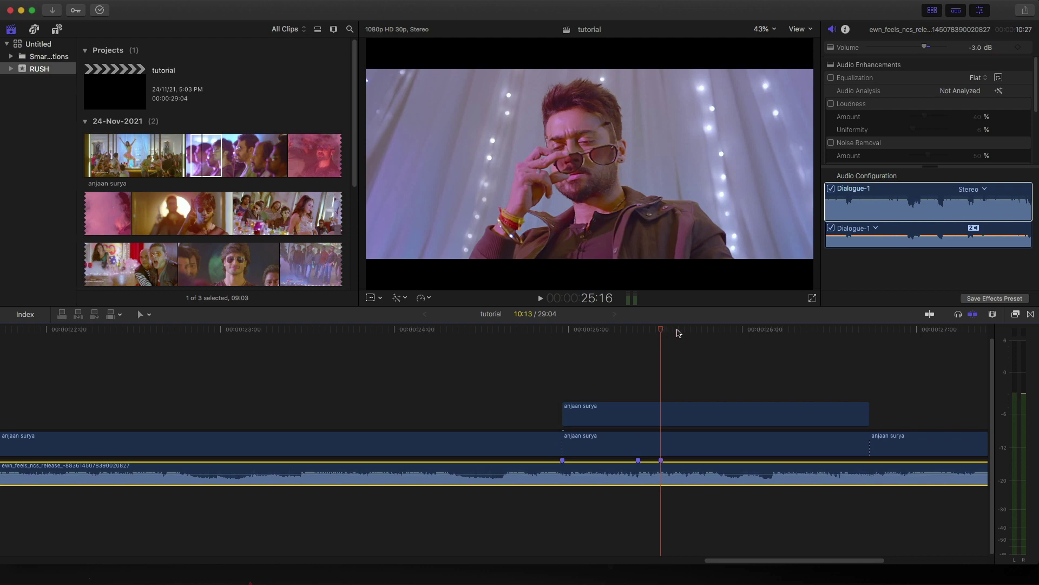
pyautogui.click(677, 331)
pyautogui.moveTo(677, 333); pyautogui.dragTo(715, 335)
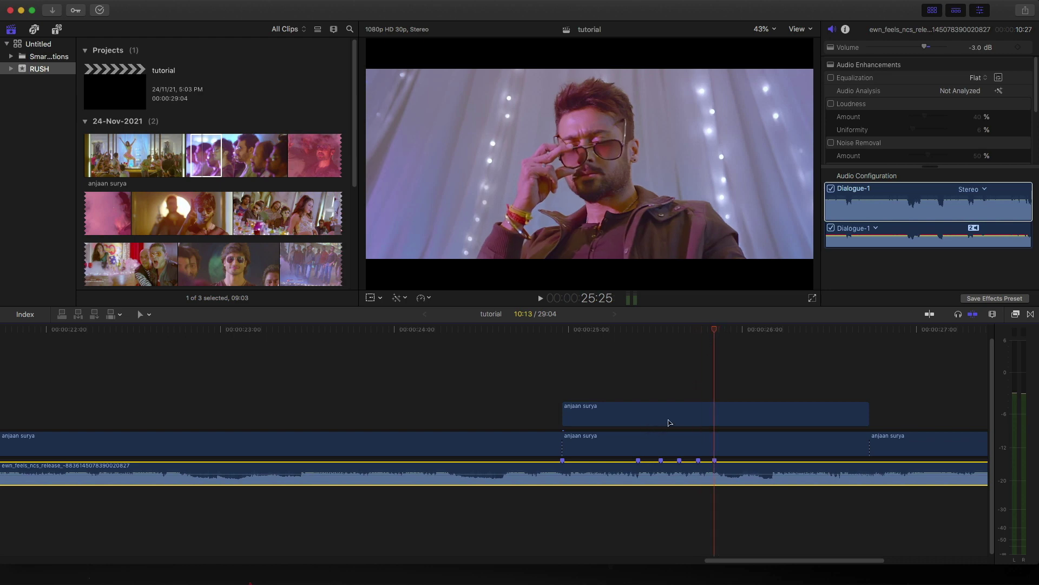
# - Search the Effects browser for Bad TV and apply it to the connected anjaan surya clip
pyautogui.click(690, 414)
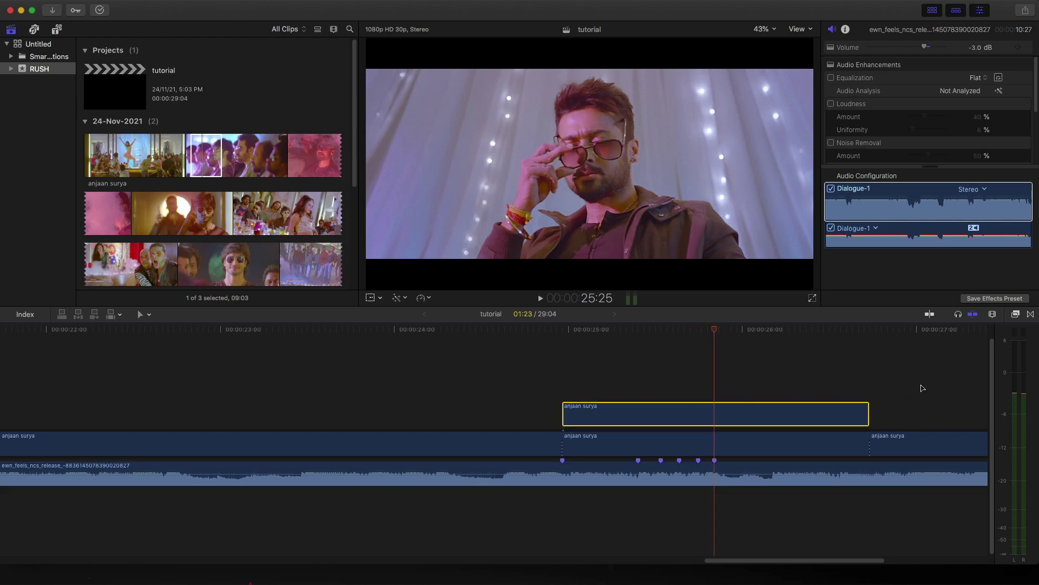
pyautogui.click(1012, 315)
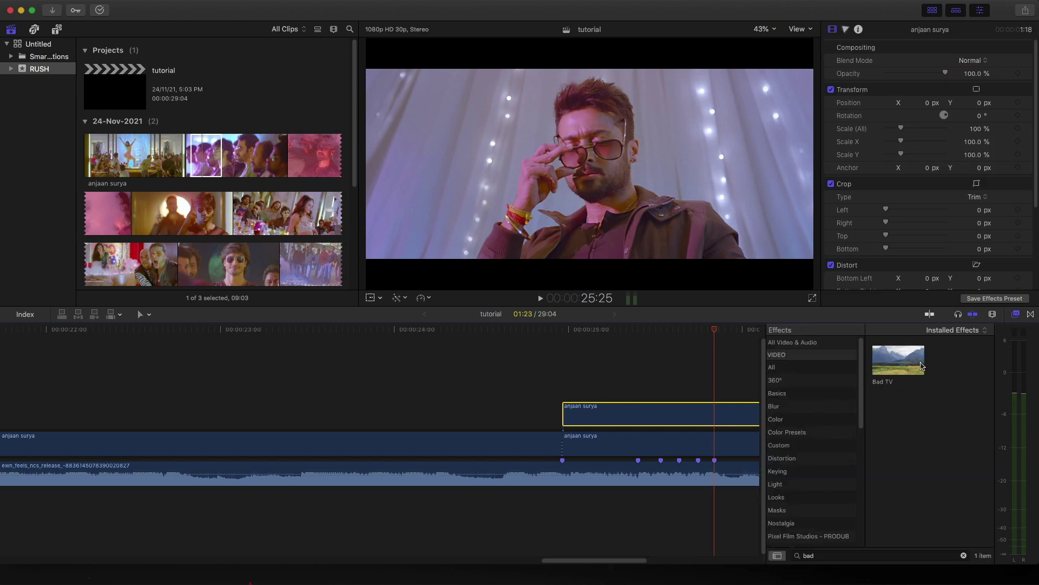
pyautogui.click(963, 556)
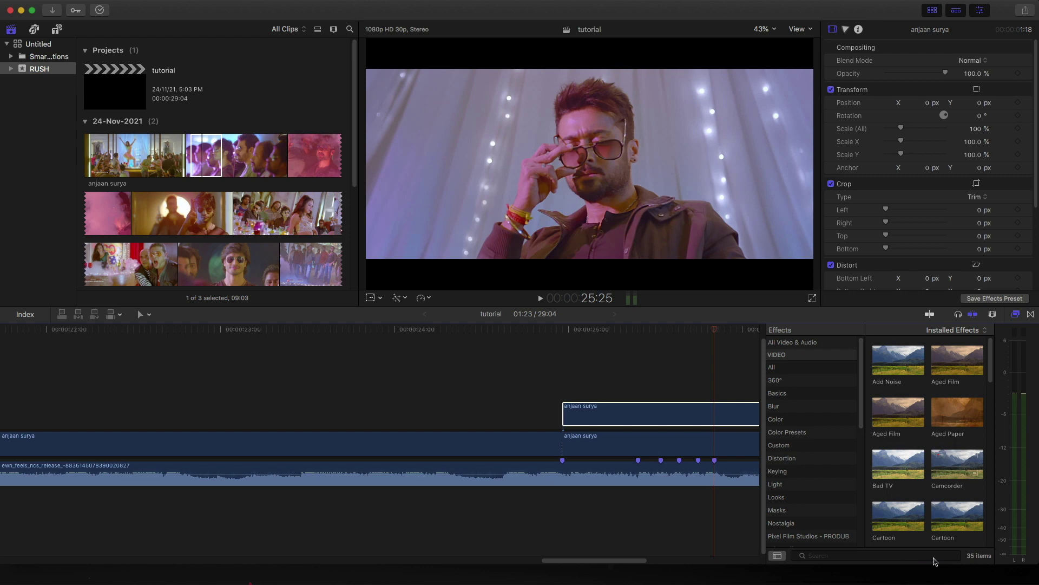
pyautogui.click(898, 556)
pyautogui.write('bat')
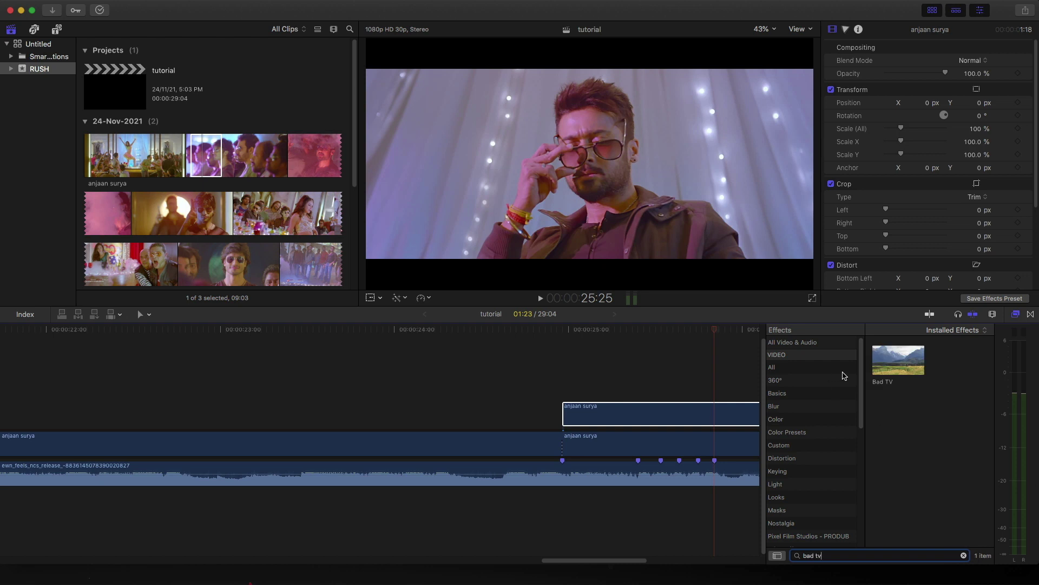
pyautogui.moveTo(889, 368); pyautogui.dragTo(590, 417)
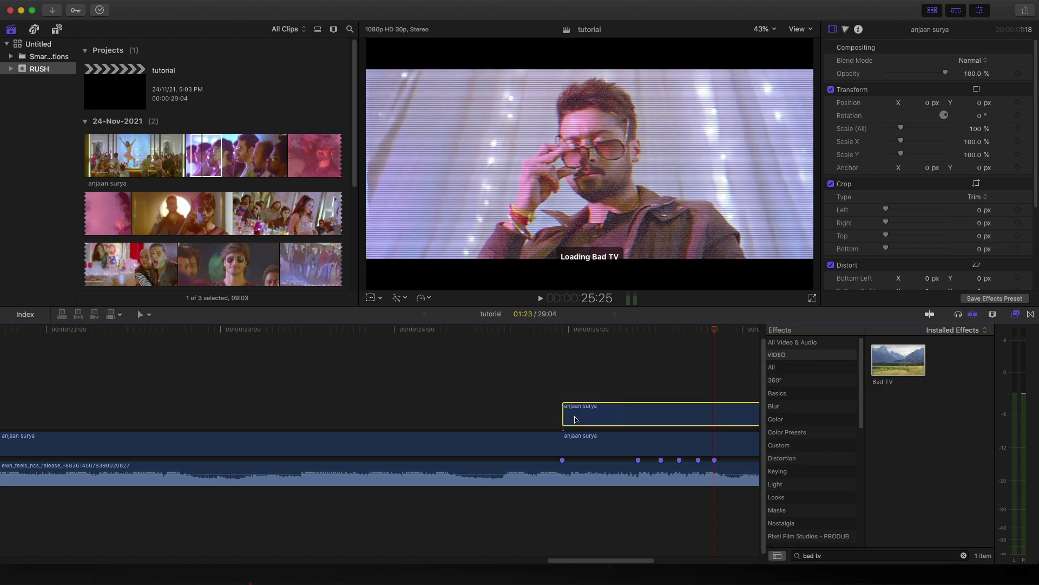
# - Preview the glitched clip from 24:24 and bring up its Bad TV settings in the Inspector
pyautogui.click(540, 330)
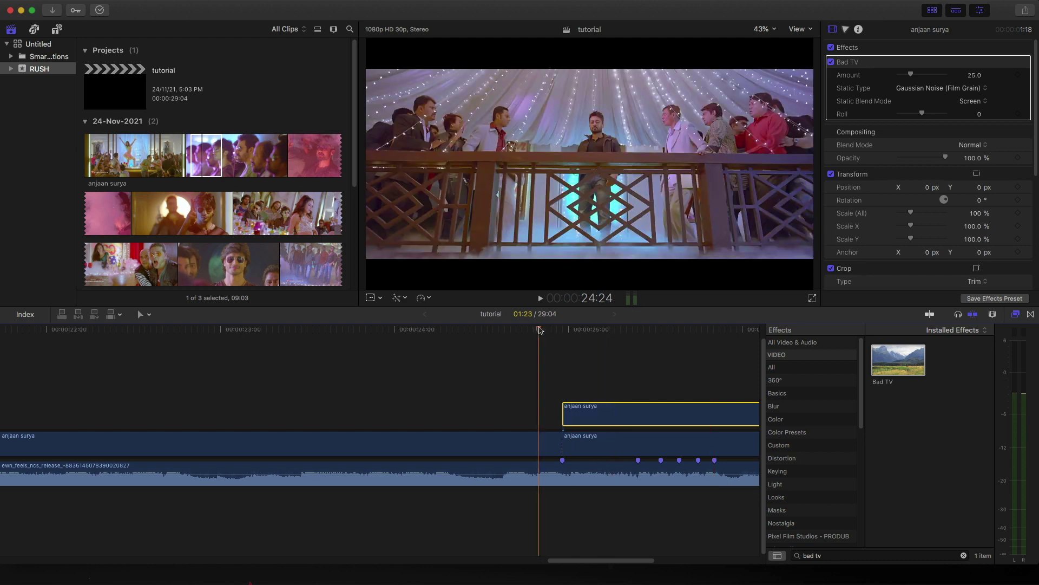
pyautogui.press('space')
pyautogui.press('space')
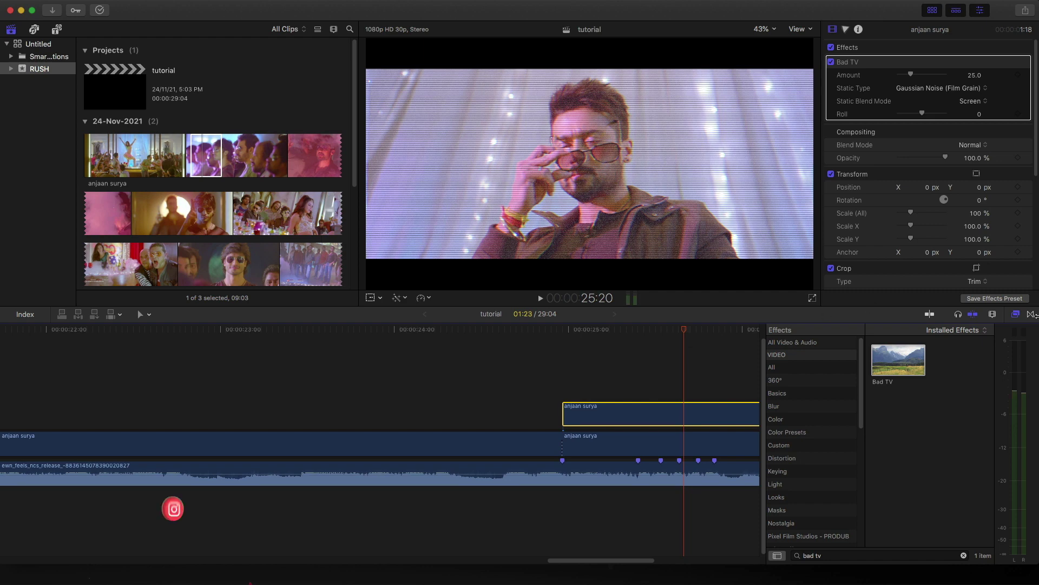
pyautogui.press('super+5')
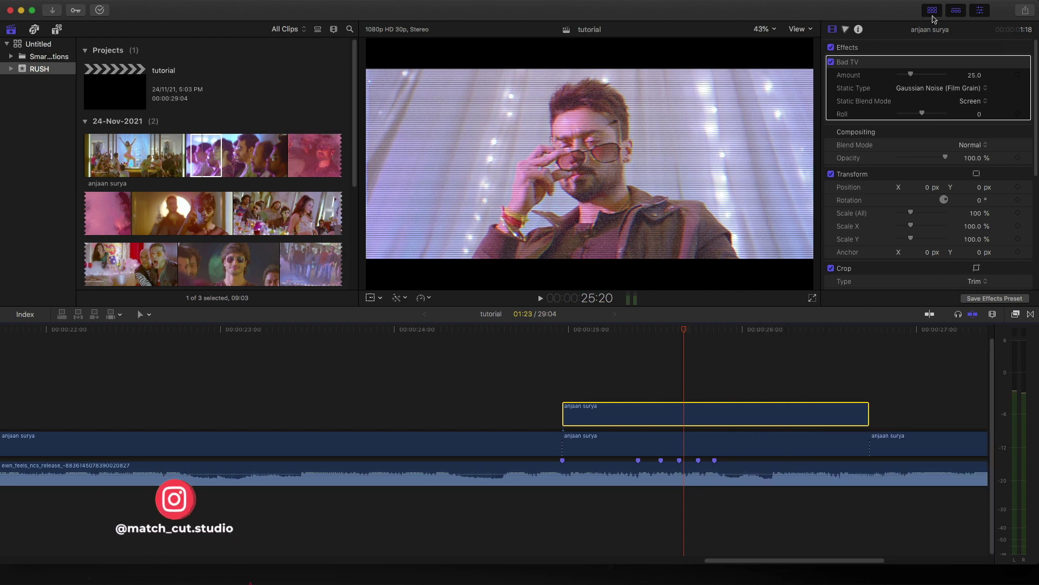
pyautogui.click(981, 11)
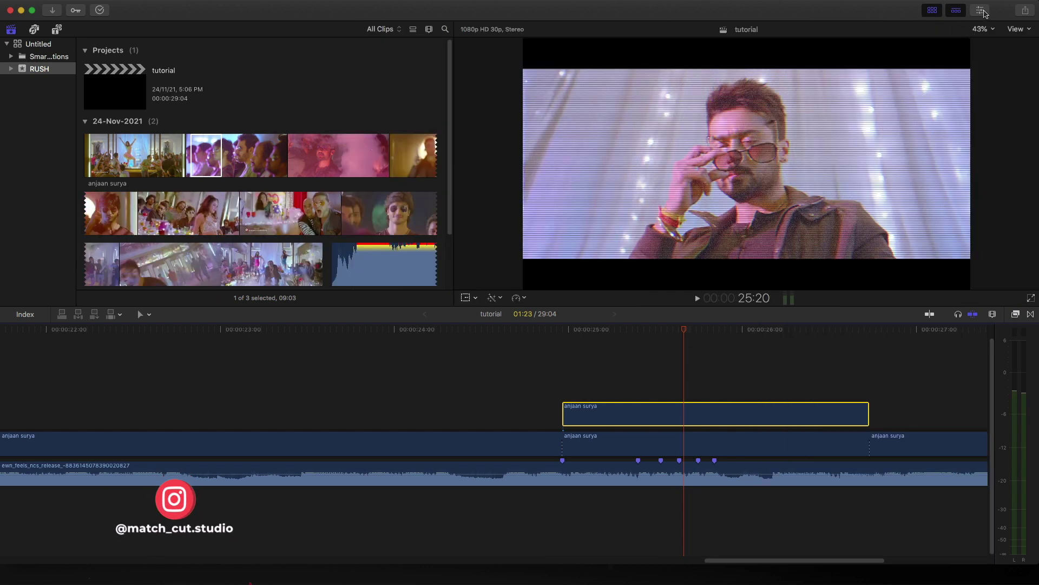
pyautogui.click(982, 11)
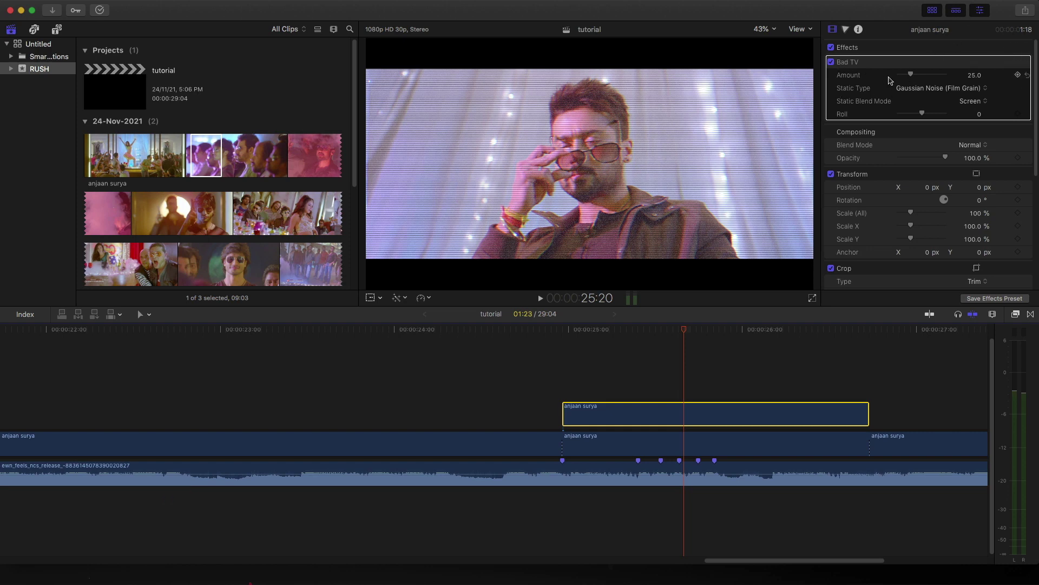
# - Set the Bad TV Amount to 50 and Static Type to TV static
pyautogui.click(974, 76)
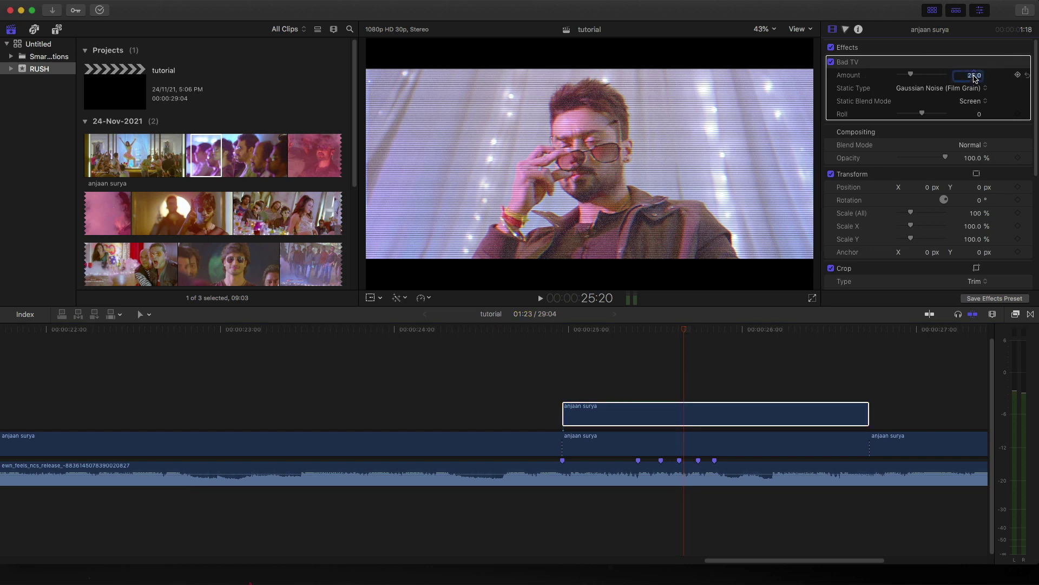
pyautogui.write('50')
pyautogui.press('Return')
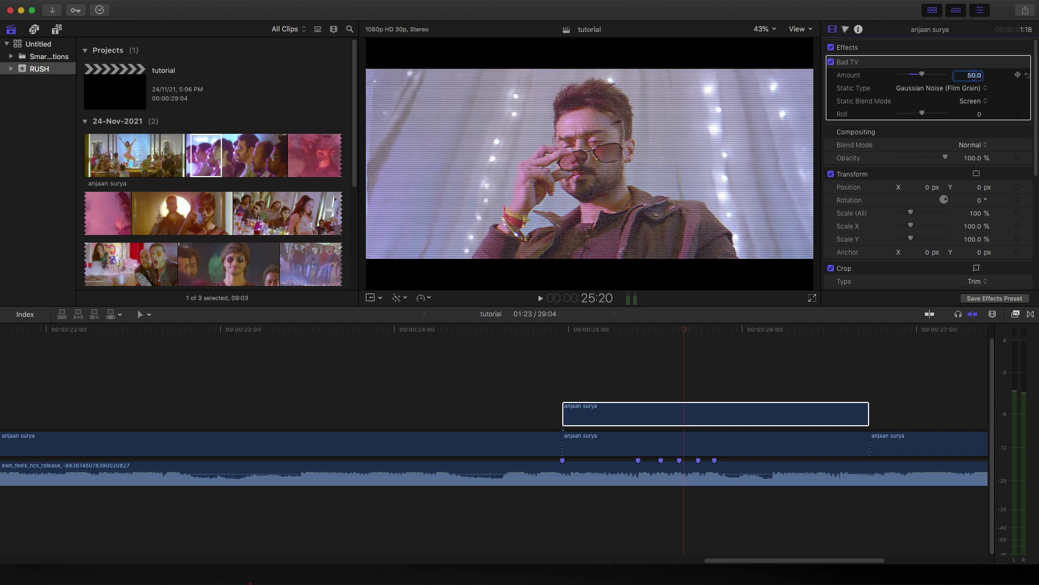
pyautogui.click(960, 89)
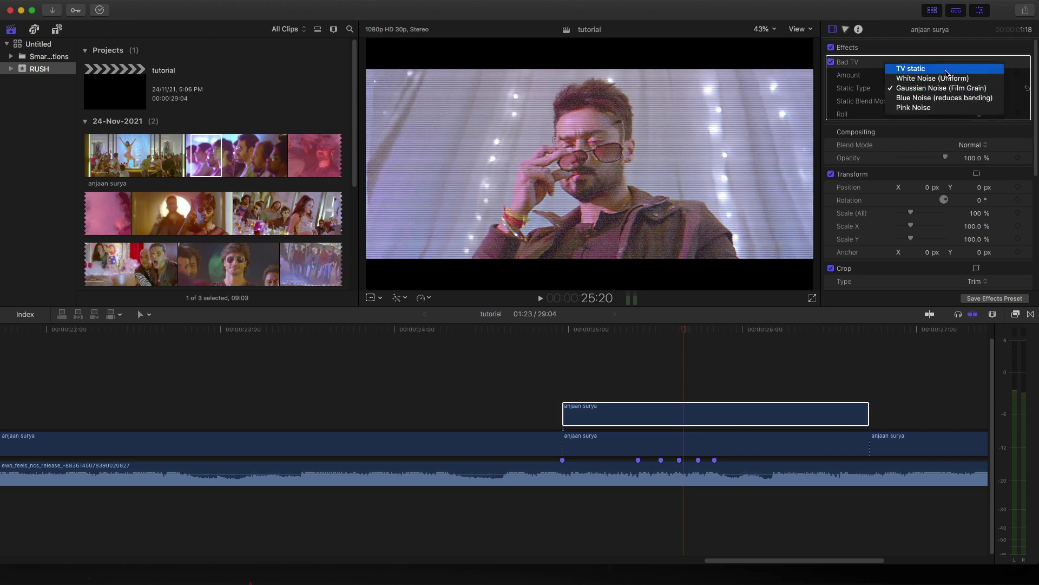
pyautogui.click(958, 66)
pyautogui.click(969, 88)
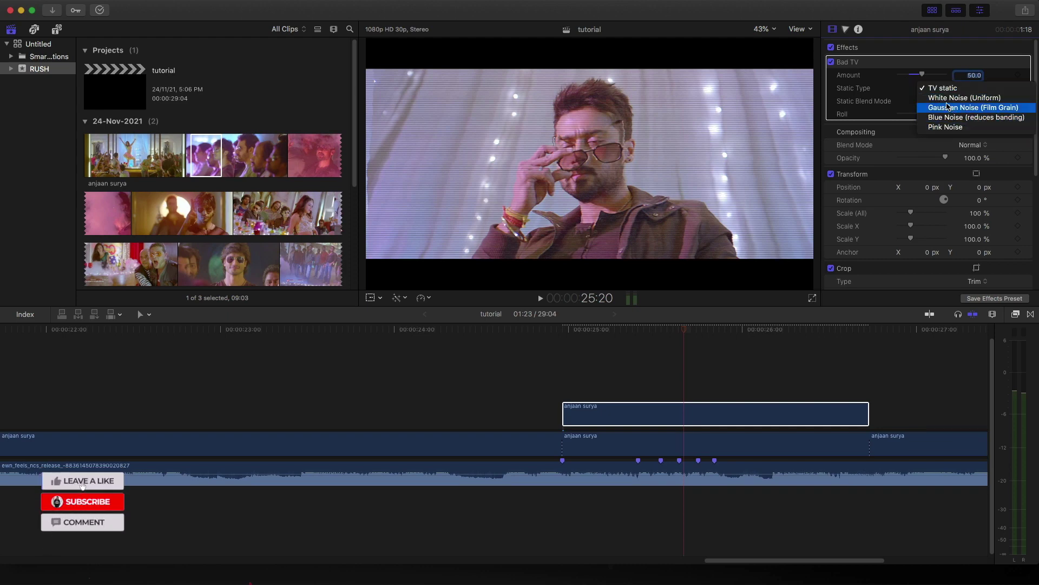
pyautogui.click(942, 92)
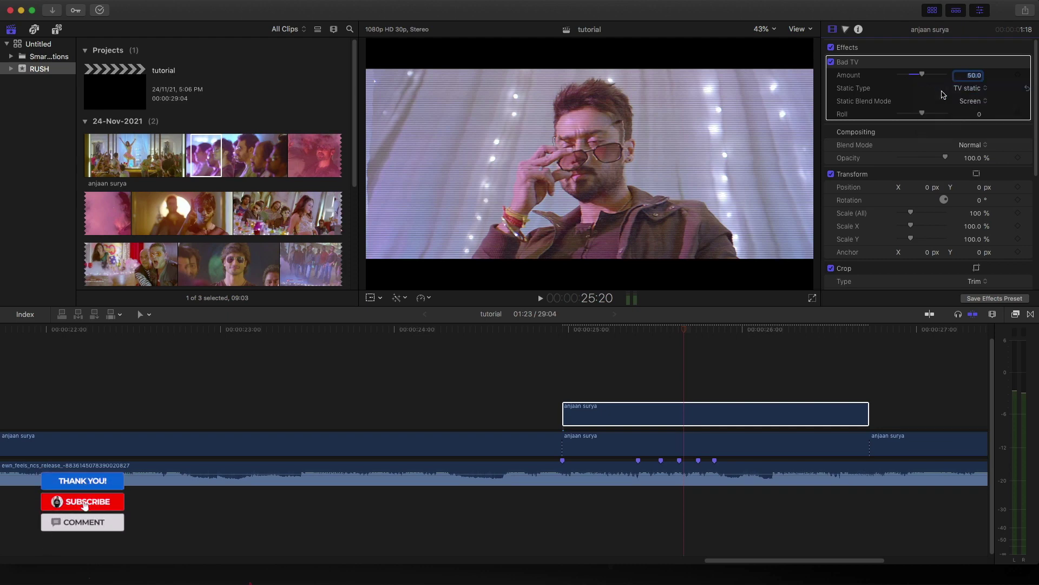
# - Change the Static Blend Mode from Screen to Color Dodge
pyautogui.click(978, 103)
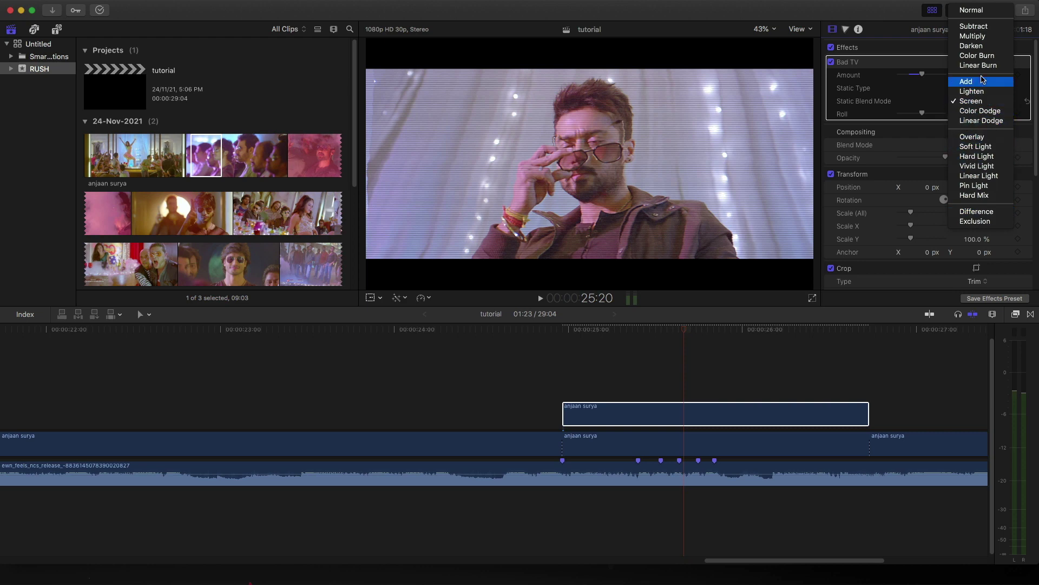
pyautogui.click(980, 101)
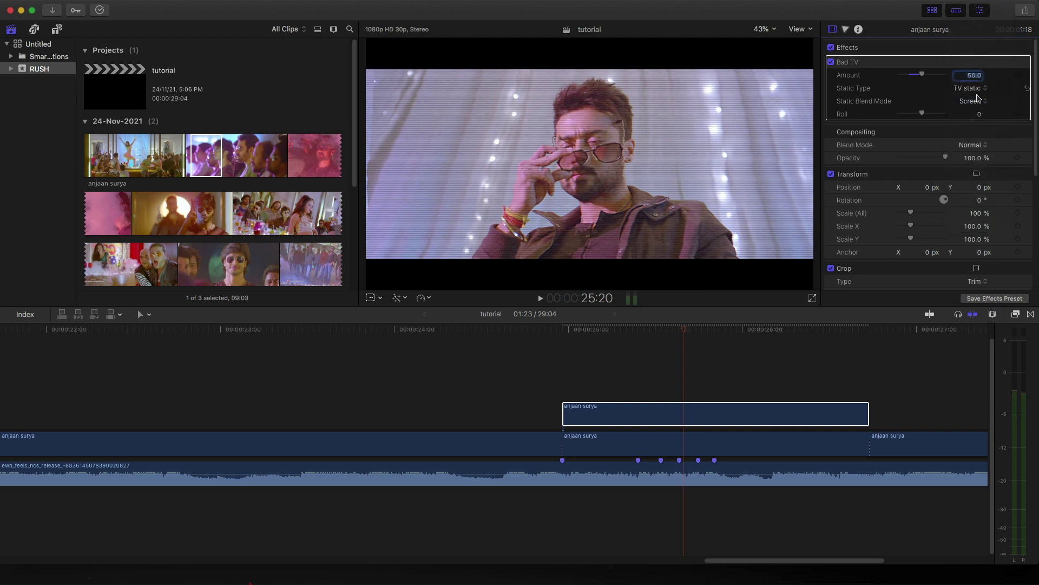
pyautogui.click(976, 101)
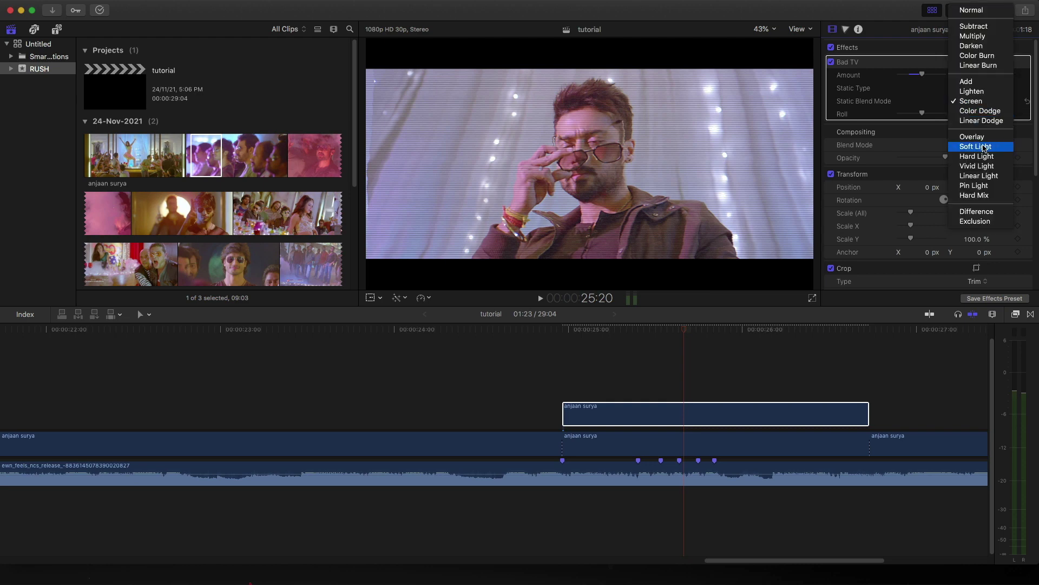
pyautogui.click(974, 113)
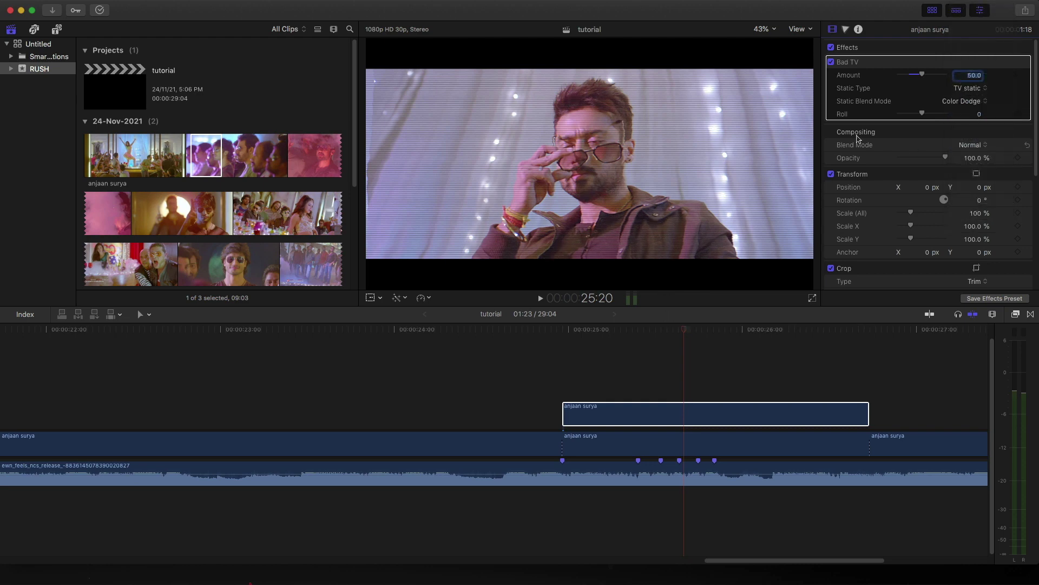
pyautogui.moveTo(924, 114)
pyautogui.mouseDown()
pyautogui.moveTo(957, 112)
pyautogui.moveTo(899, 116)
pyautogui.mouseUp()
pyautogui.moveTo(899, 116); pyautogui.dragTo(957, 116)
pyautogui.doubleClick(957, 115)
pyautogui.moveTo(609, 330); pyautogui.dragTo(567, 343)
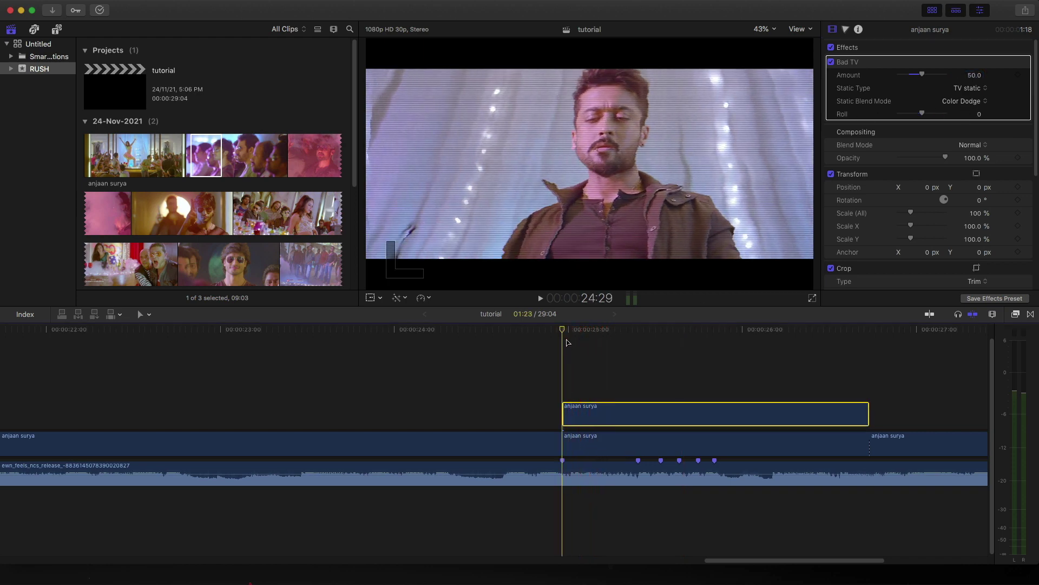
pyautogui.click(567, 342)
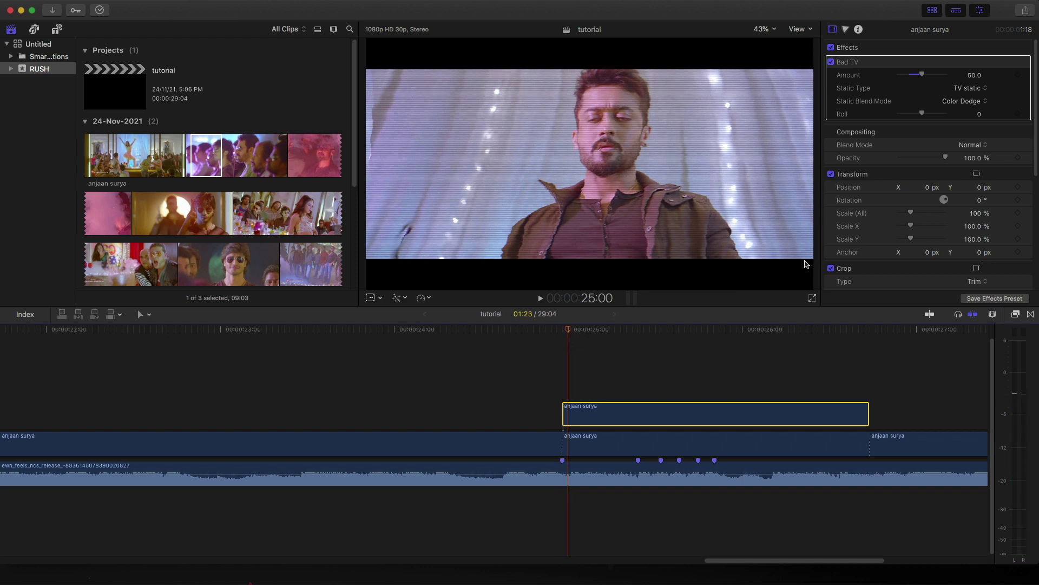
# - Keyframe Position from 25:00 to 25:07, jerking the image left-up, right, then back to X 19, Y 17
pyautogui.click(1018, 187)
pyautogui.press('Right')
pyautogui.press('Right')
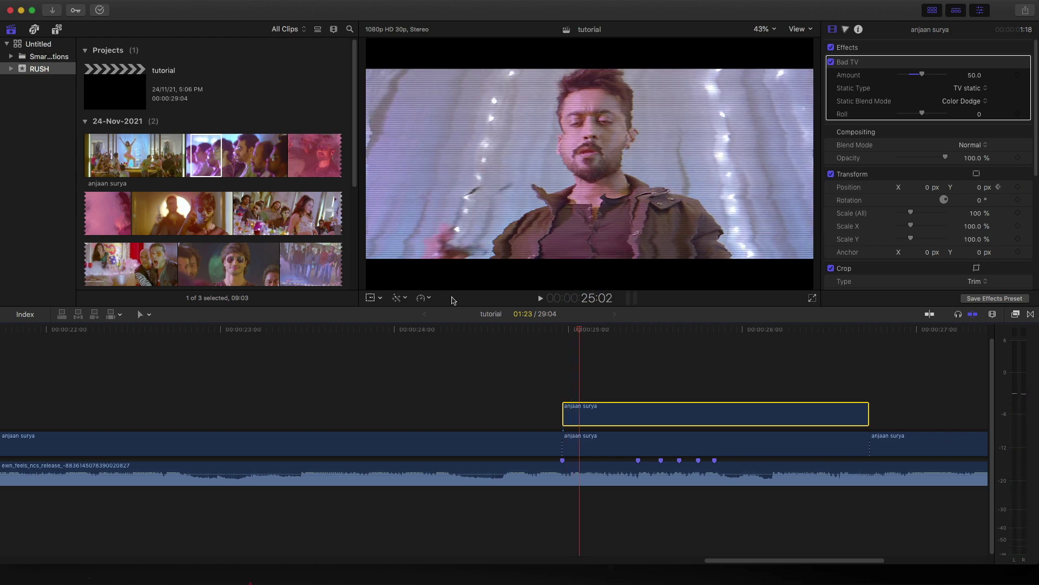
pyautogui.click(371, 298)
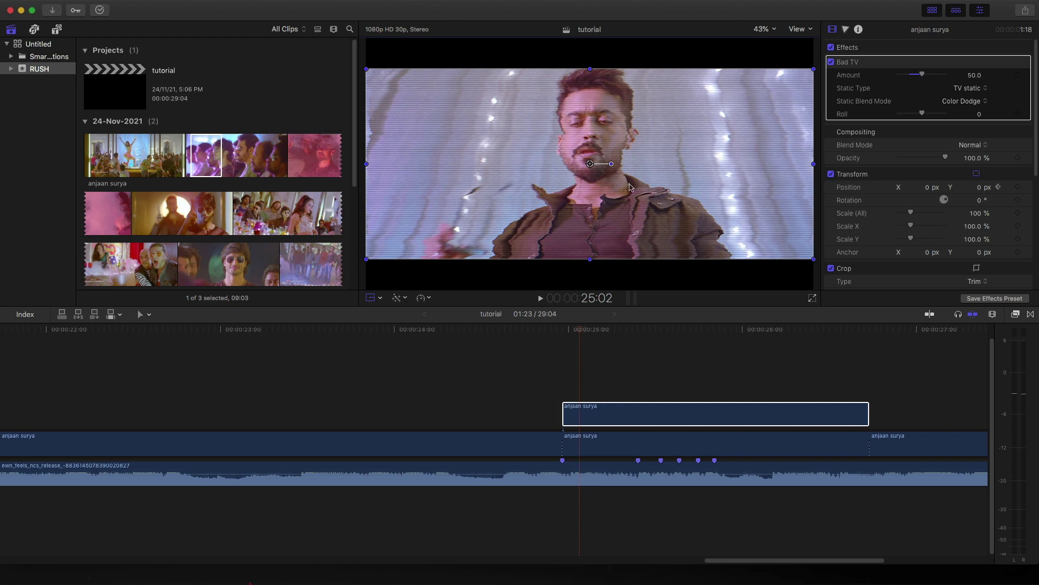
pyautogui.moveTo(630, 187); pyautogui.dragTo(625, 170)
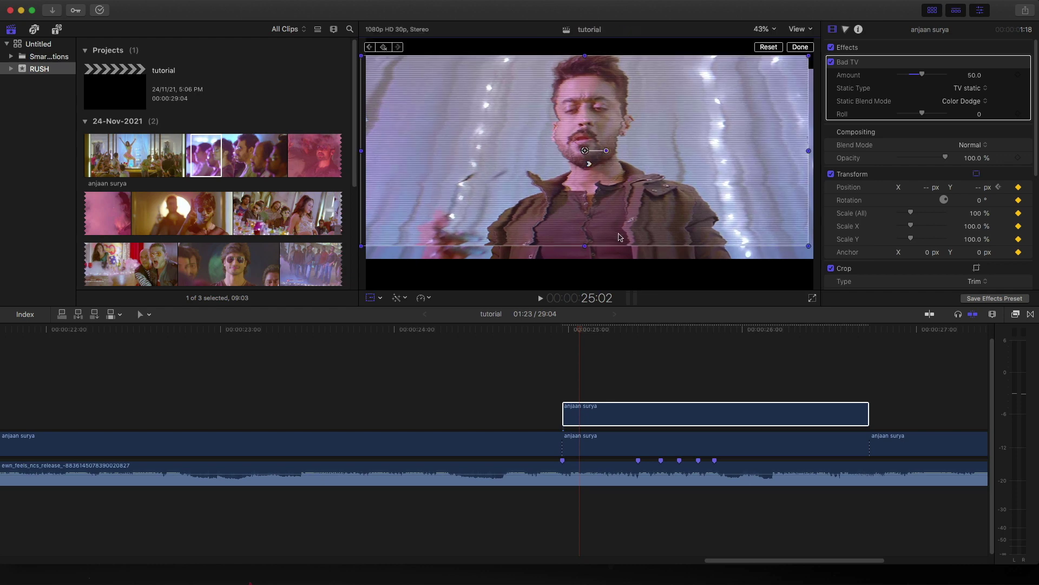
pyautogui.press('Right')
pyautogui.press('Right')
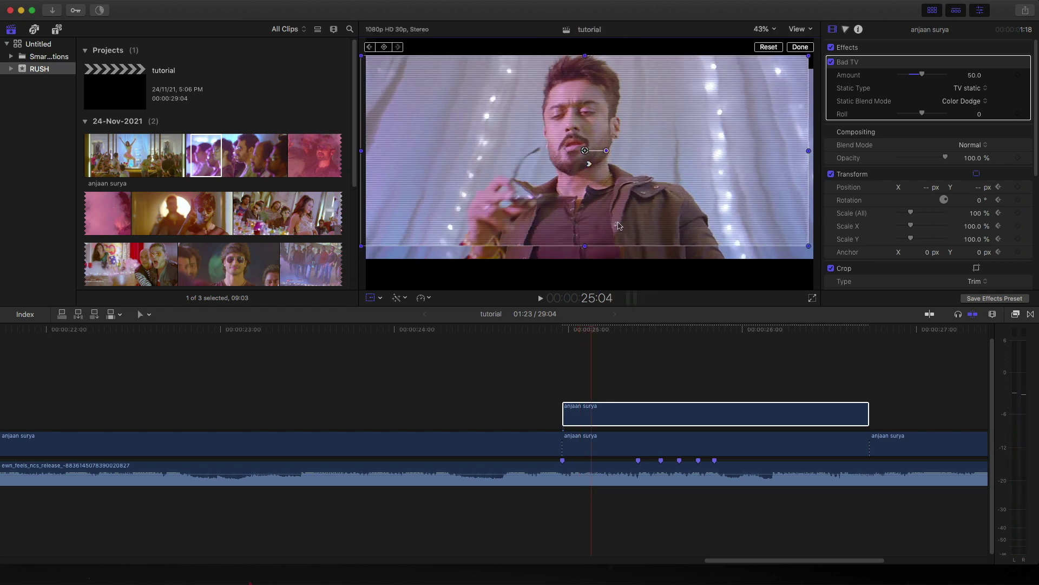
pyautogui.moveTo(622, 212); pyautogui.dragTo(640, 211)
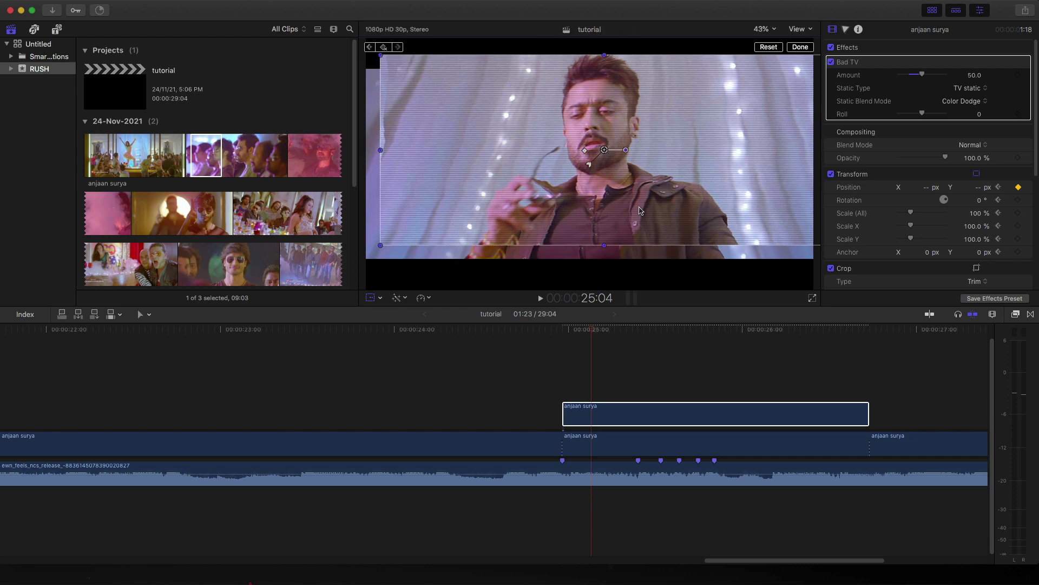
pyautogui.press('Right')
pyautogui.press('Right')
pyautogui.press('Right')
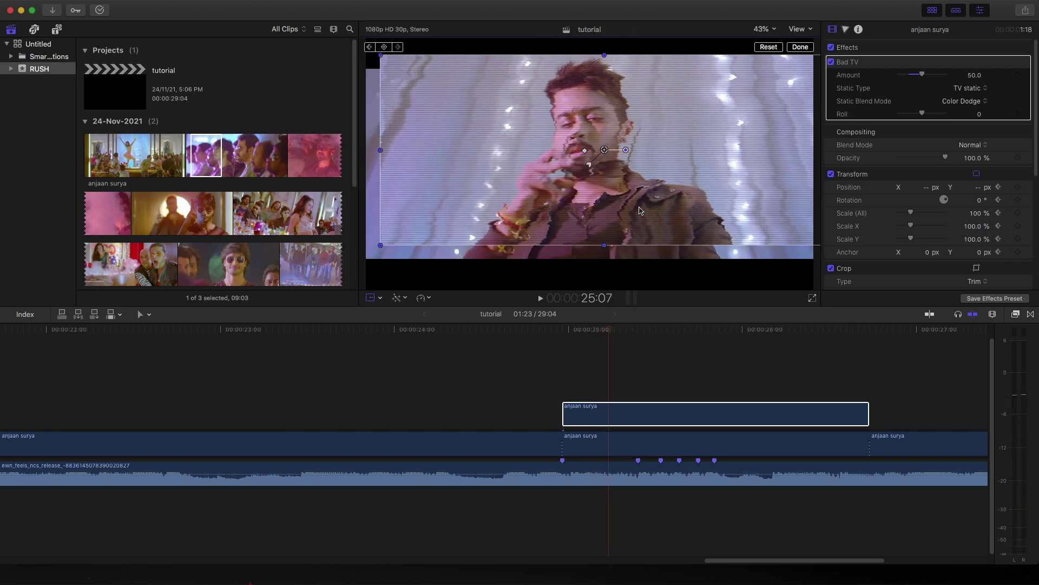
pyautogui.moveTo(643, 209); pyautogui.dragTo(627, 223)
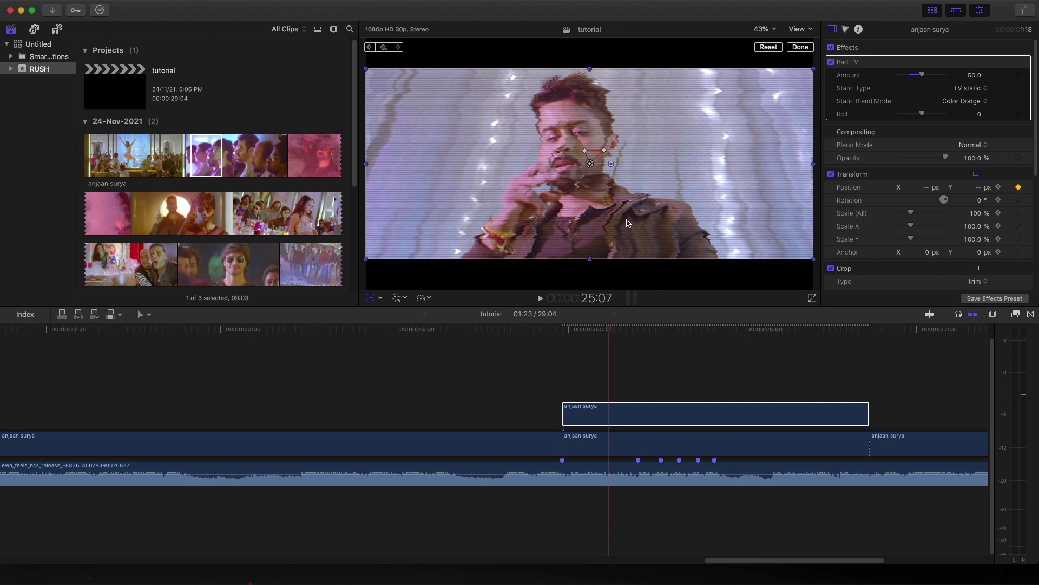
pyautogui.click(800, 47)
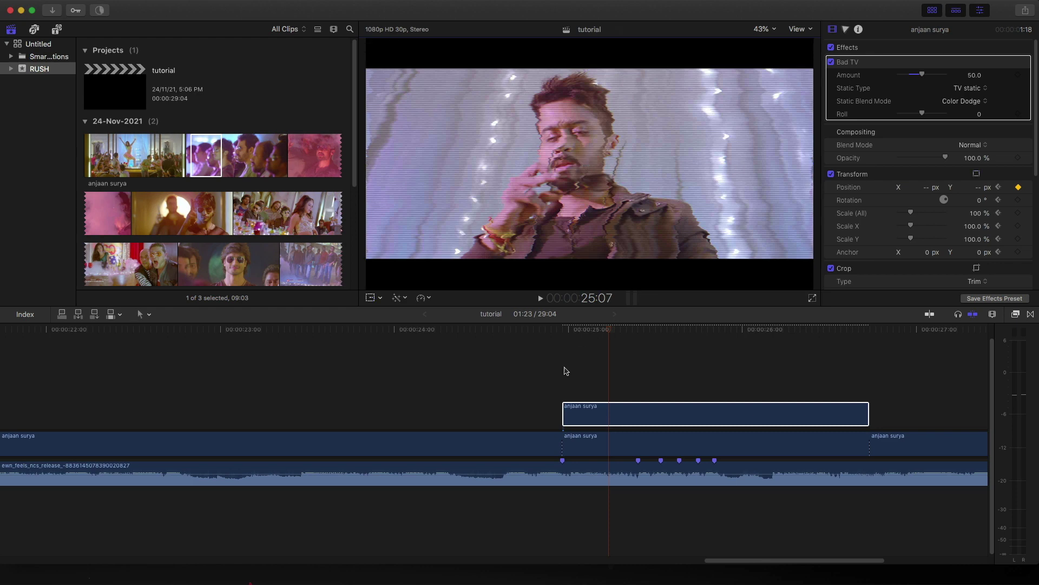
pyautogui.click(564, 328)
# - Play back the shake from 24:26 with the main clip beneath selected
pyautogui.press('space')
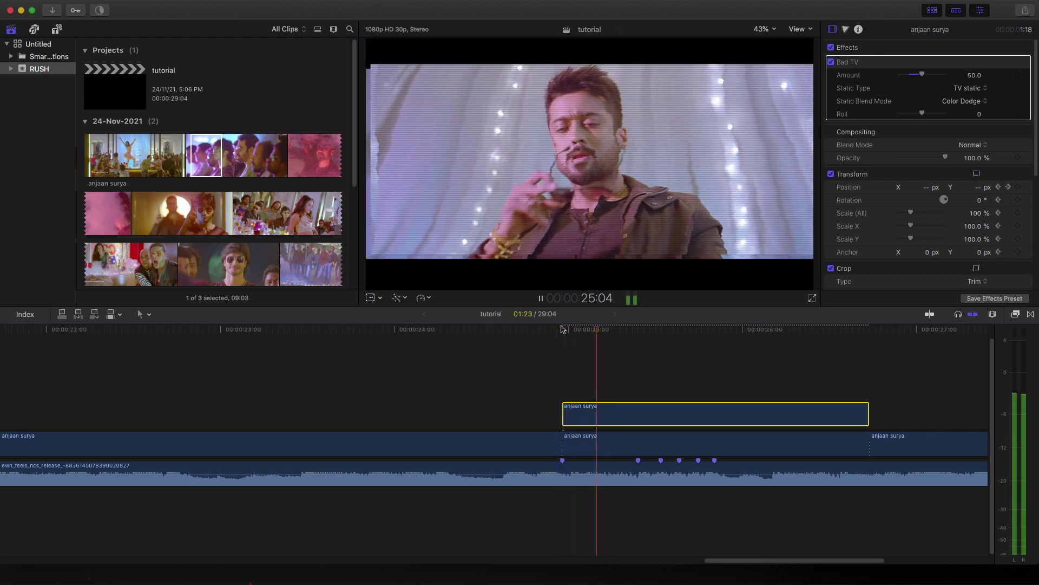
pyautogui.click(564, 328)
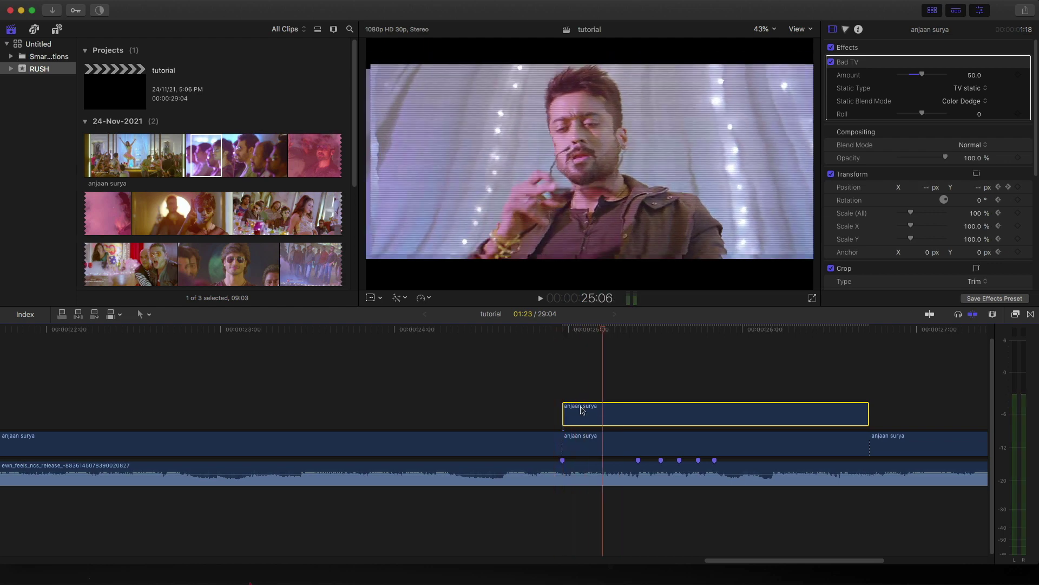
pyautogui.click(585, 441)
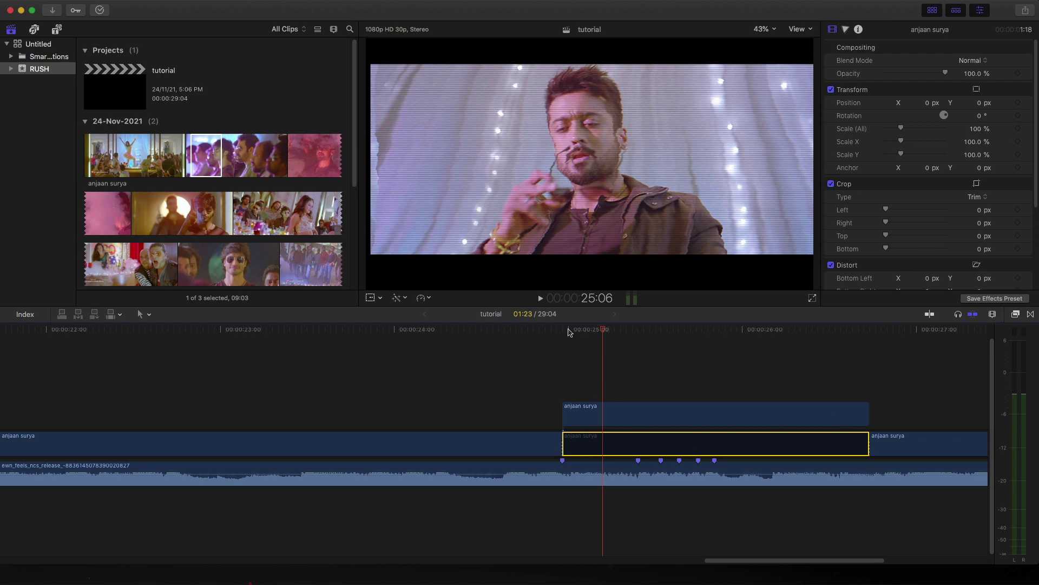
pyautogui.moveTo(561, 330); pyautogui.dragTo(549, 332)
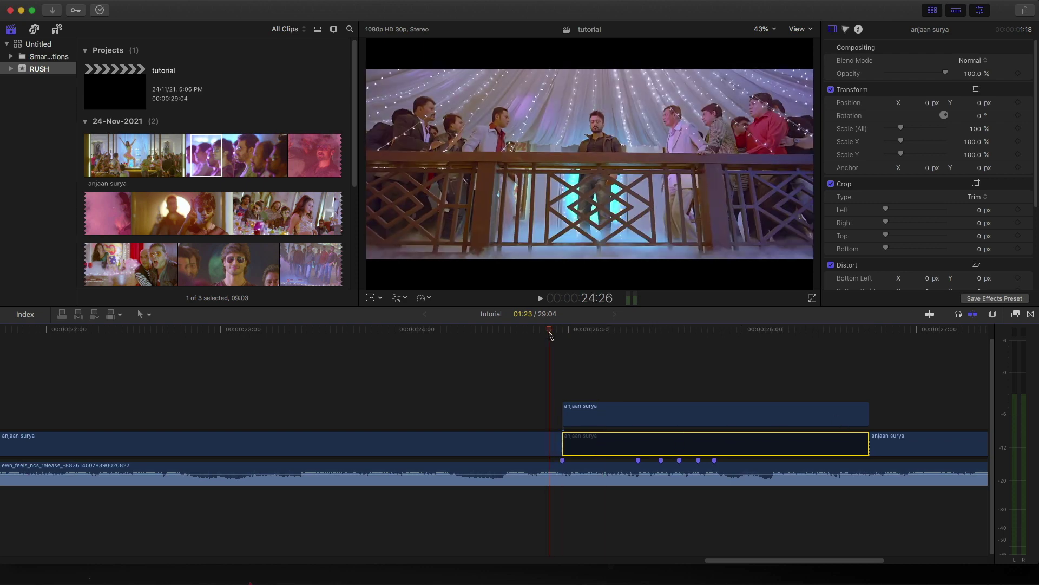
pyautogui.press('space')
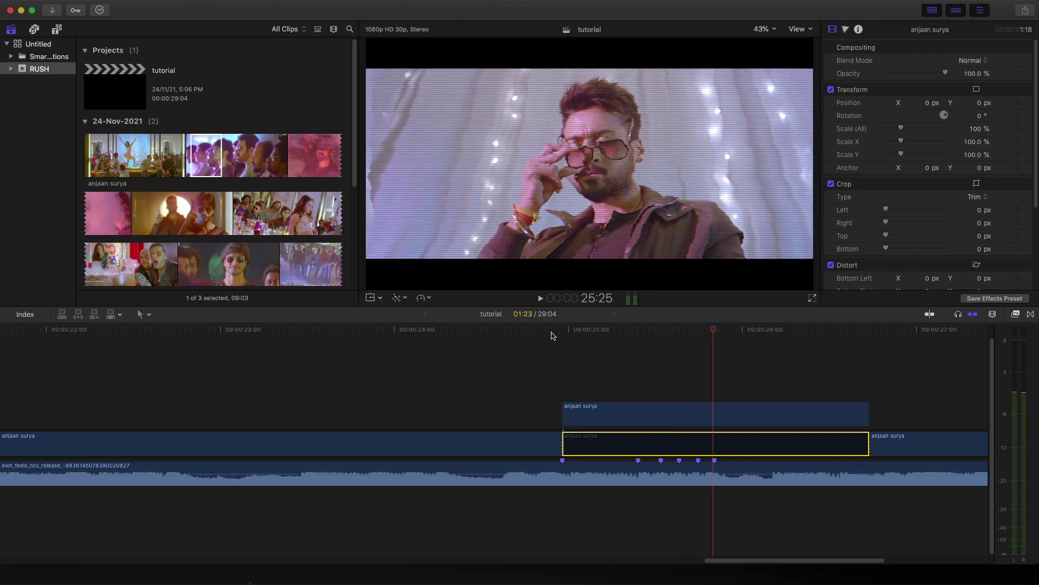
# - Replay the edit from 24:29 and park the playhead on the 26:05 beat
pyautogui.click(557, 332)
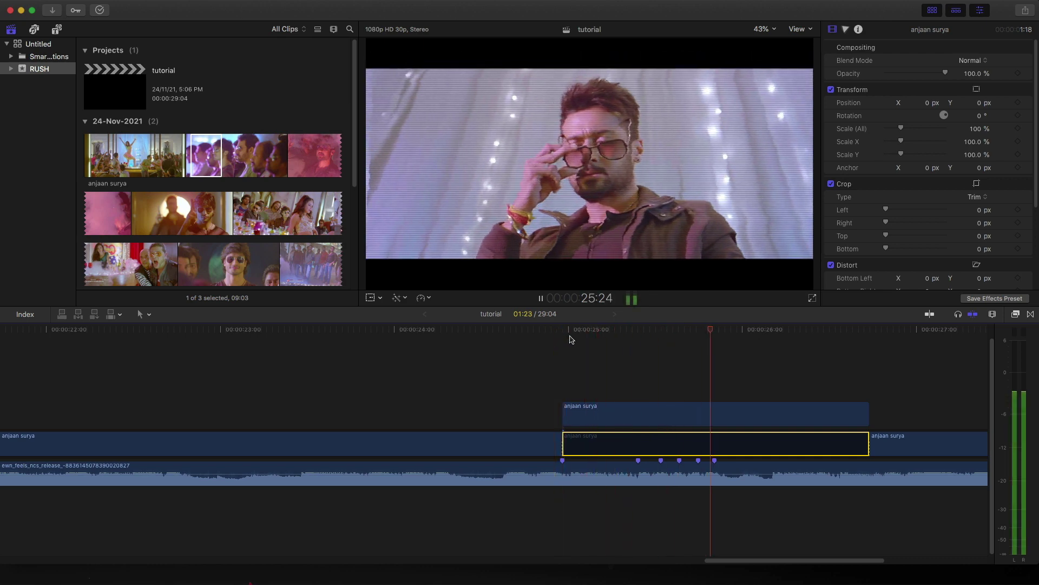
pyautogui.click(569, 332)
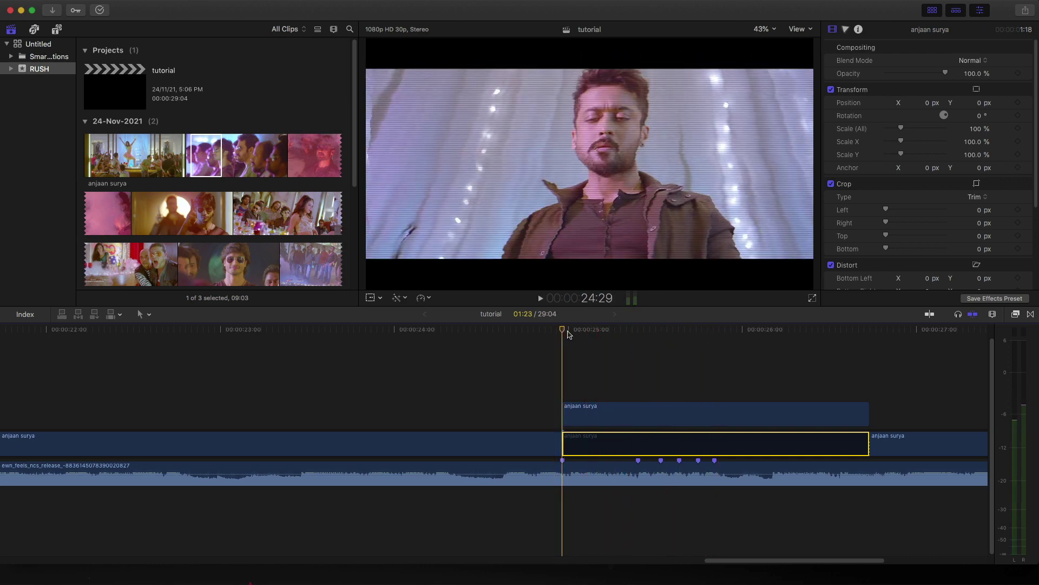
pyautogui.press('space')
pyautogui.click(568, 332)
pyautogui.press('space')
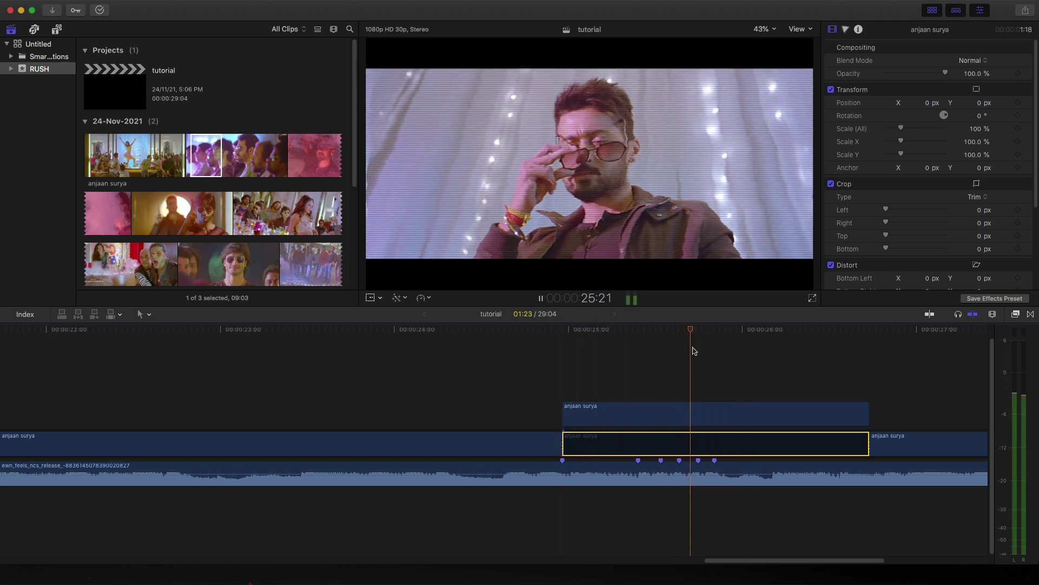
pyautogui.press('space')
pyautogui.moveTo(793, 329); pyautogui.dragTo(774, 329)
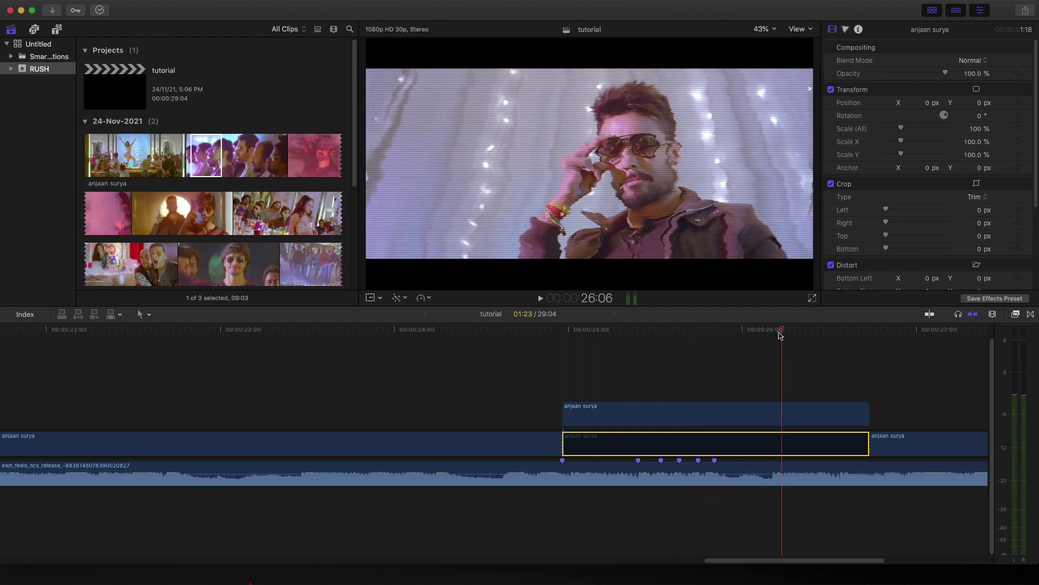
# - Trim the end of the glitched connected clip back to the 26:05 beat
pyautogui.click(776, 472)
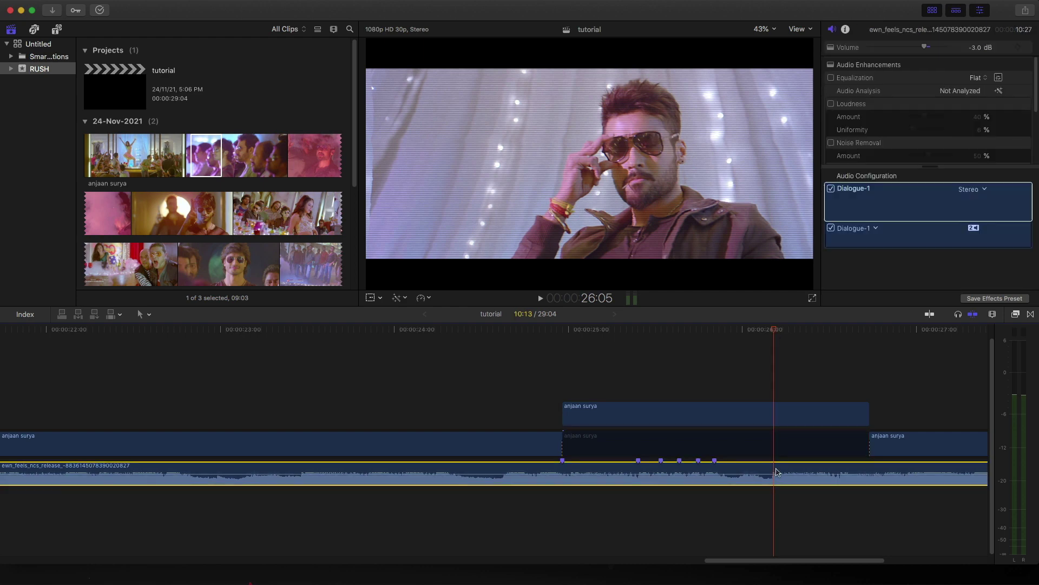
pyautogui.click(790, 419)
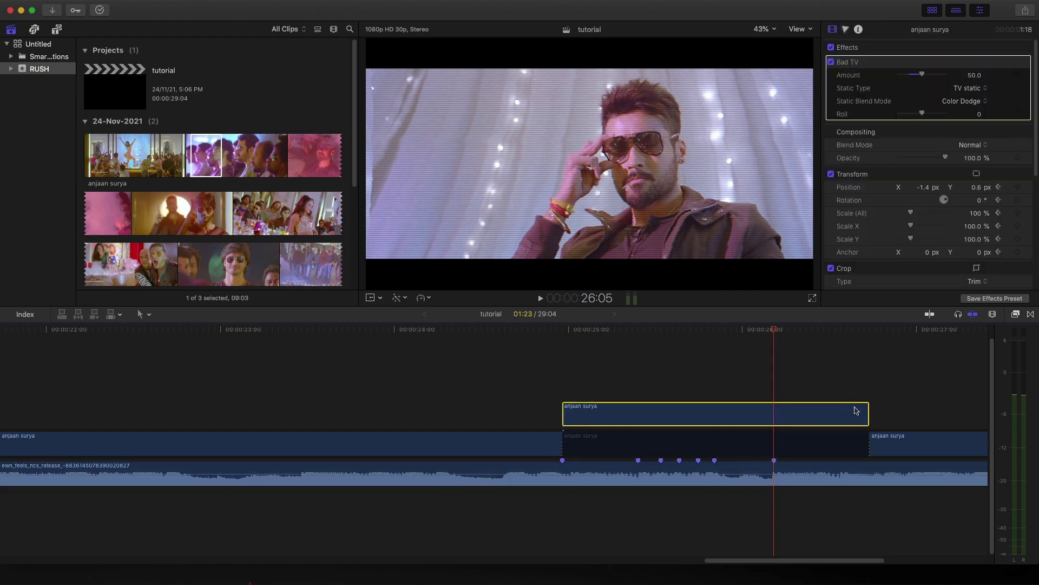
pyautogui.moveTo(869, 410); pyautogui.dragTo(776, 412)
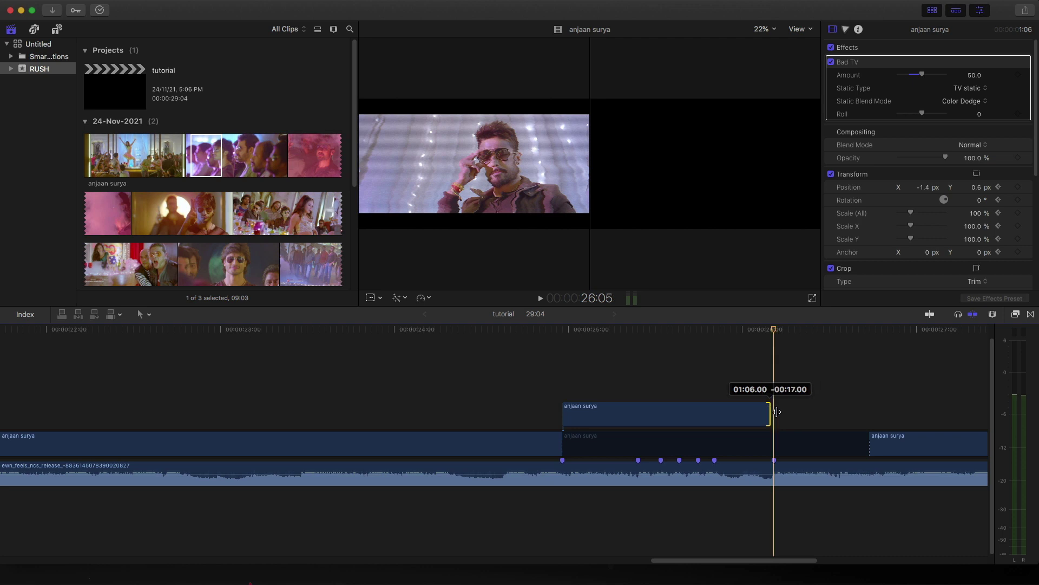
pyautogui.moveTo(775, 411); pyautogui.dragTo(774, 411)
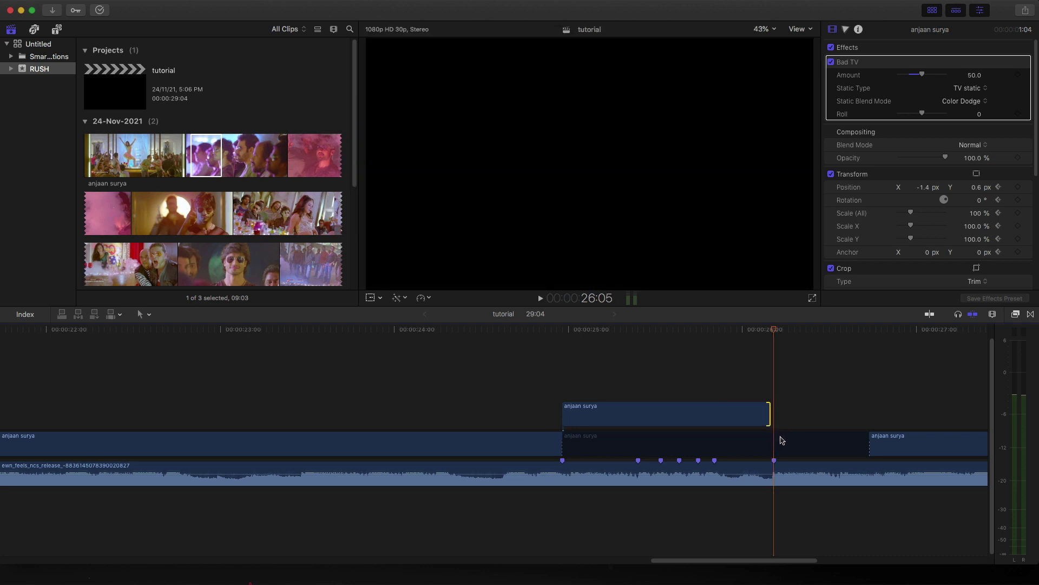
# - Blade the original clip underneath at the beat and turn the section below the glitch clip into a gap
pyautogui.click(783, 440)
pyautogui.press('super+b')
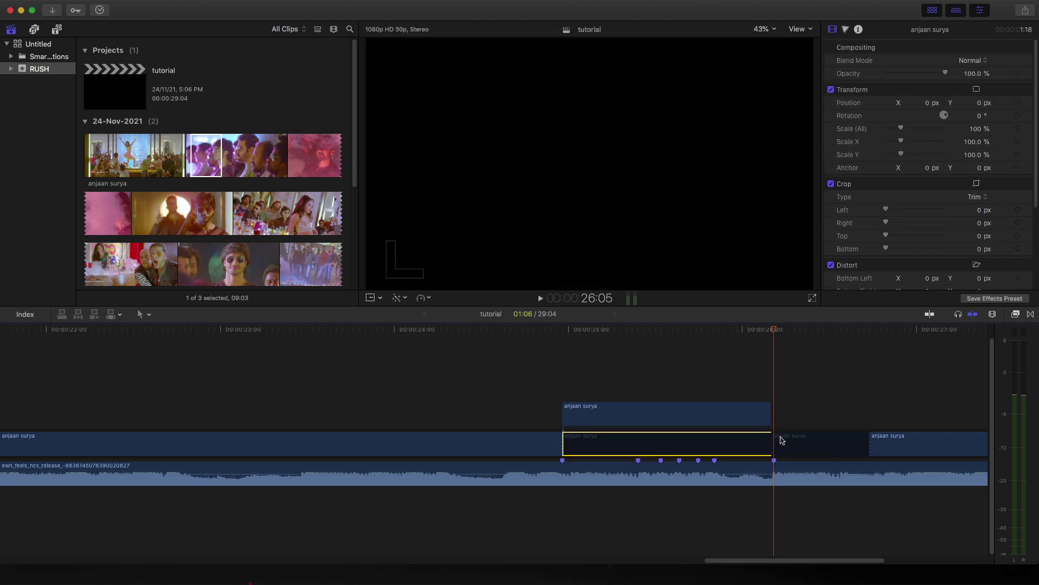
pyautogui.click(781, 442)
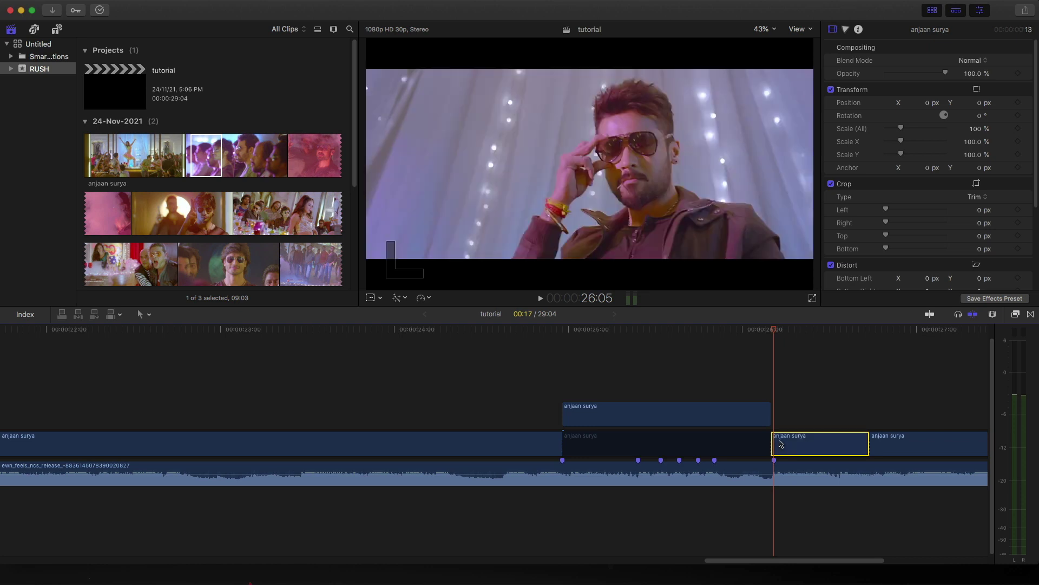
pyautogui.click(747, 446)
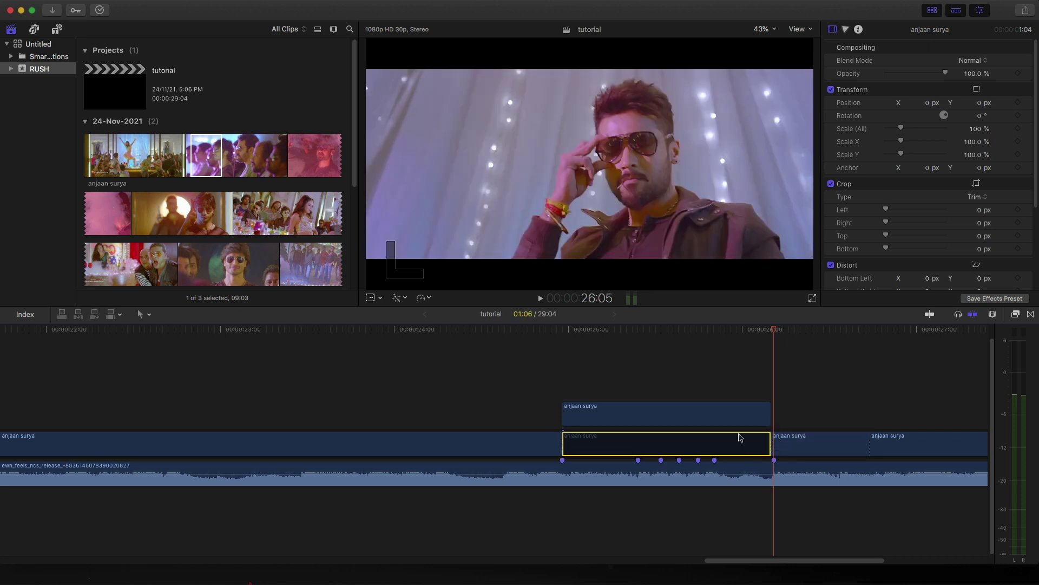
pyautogui.hotkey('shift', 'Delete')
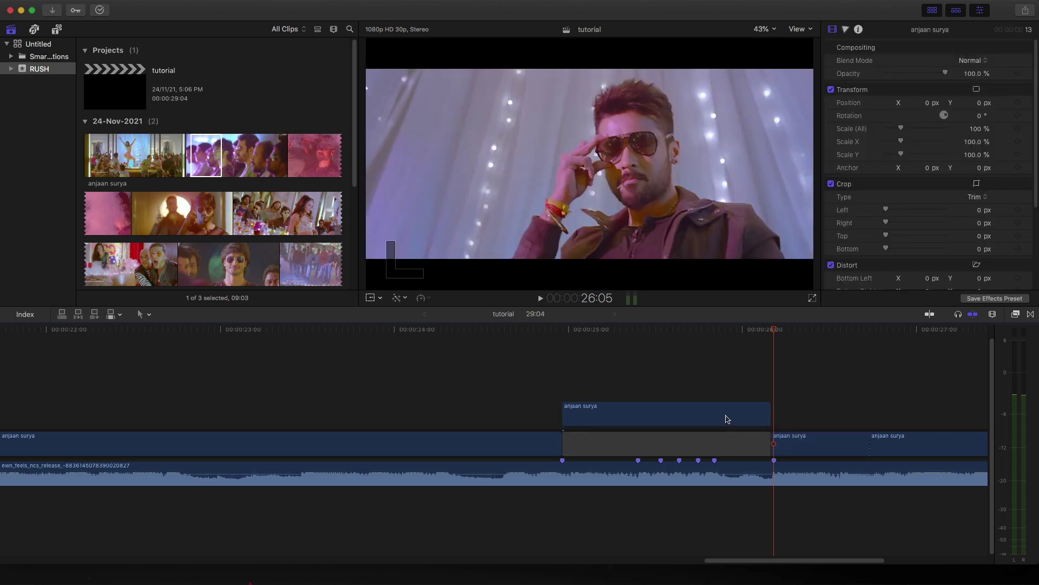
# - Drop the glitched 'anjaan surya' clip into the main storyline gap and delete the leftover gap
pyautogui.moveTo(727, 419); pyautogui.dragTo(728, 447)
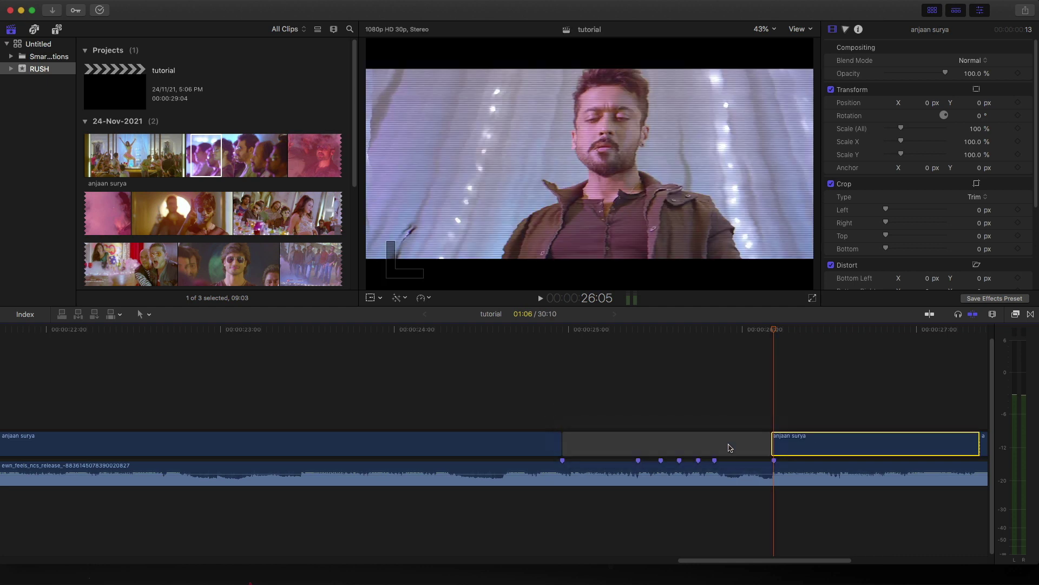
pyautogui.press('super+z')
pyautogui.moveTo(710, 413)
pyautogui.mouseDown()
pyautogui.moveTo(708, 441)
pyautogui.moveTo(699, 420)
pyautogui.mouseUp()
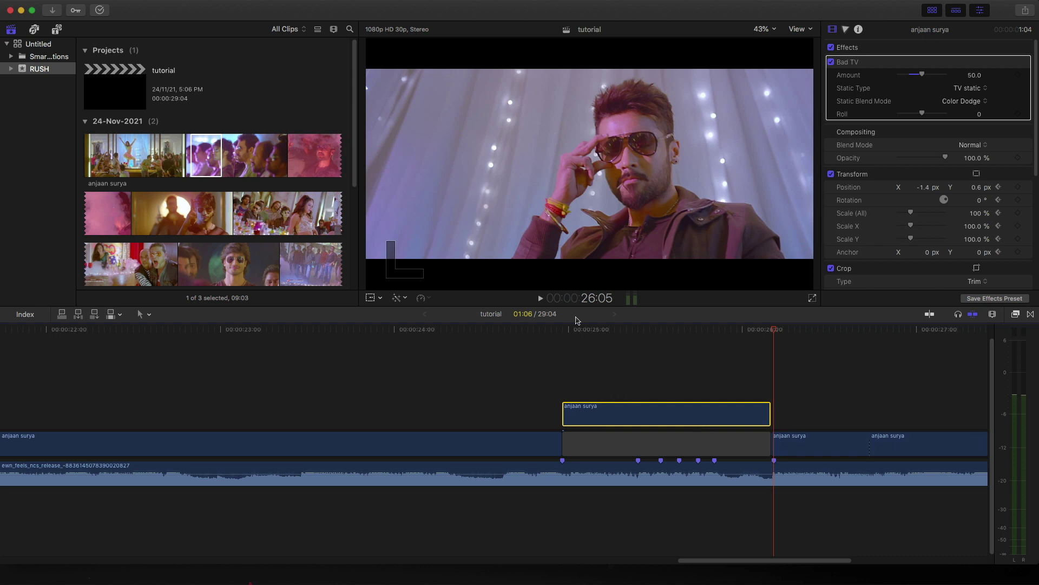
pyautogui.moveTo(605, 410); pyautogui.dragTo(605, 440)
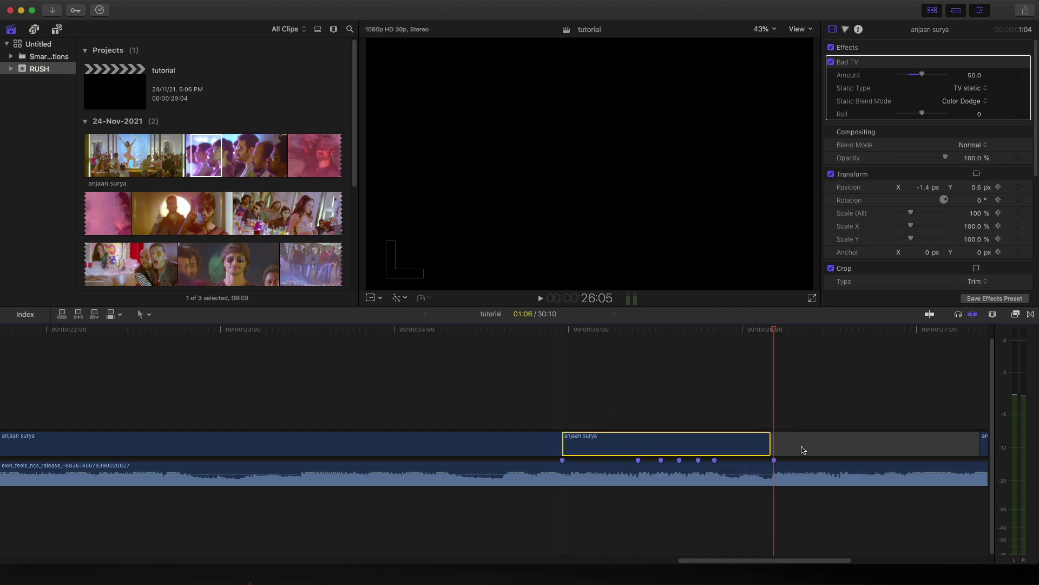
pyautogui.click(802, 450)
pyautogui.press('Delete')
pyautogui.click(550, 332)
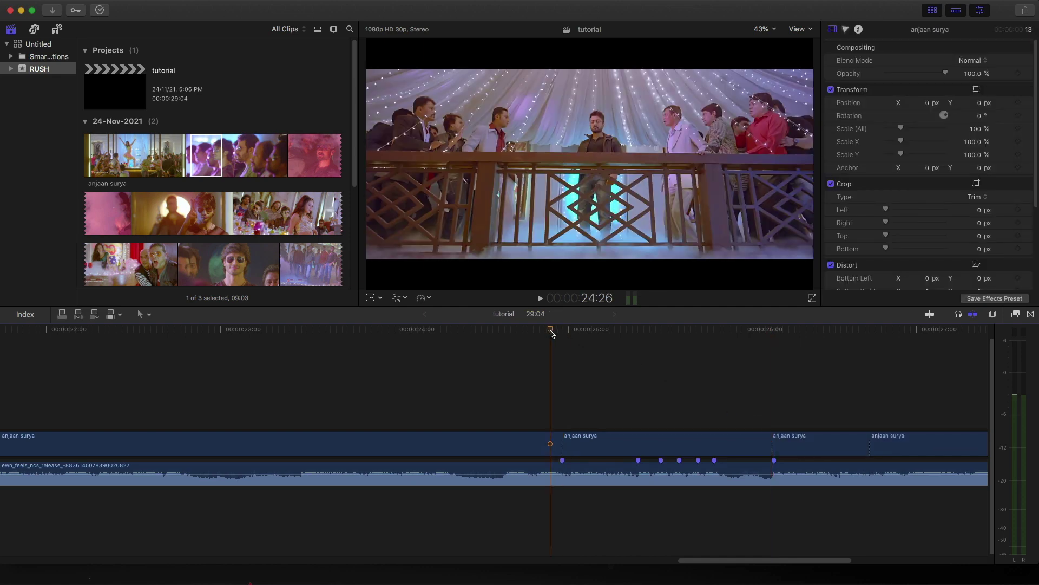
pyautogui.moveTo(550, 331); pyautogui.dragTo(514, 332)
pyautogui.press('space')
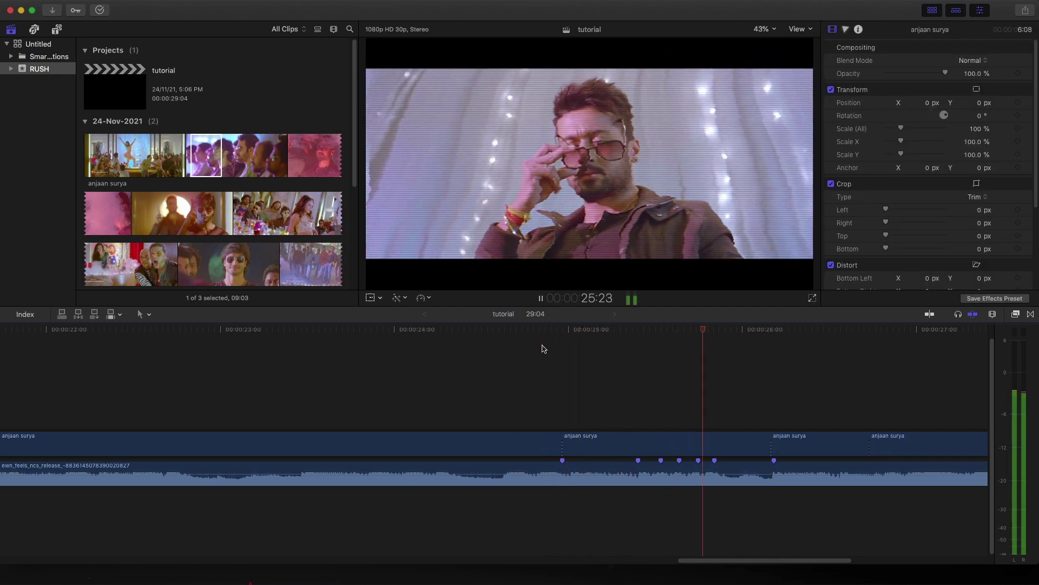
pyautogui.press('space')
pyautogui.click(530, 331)
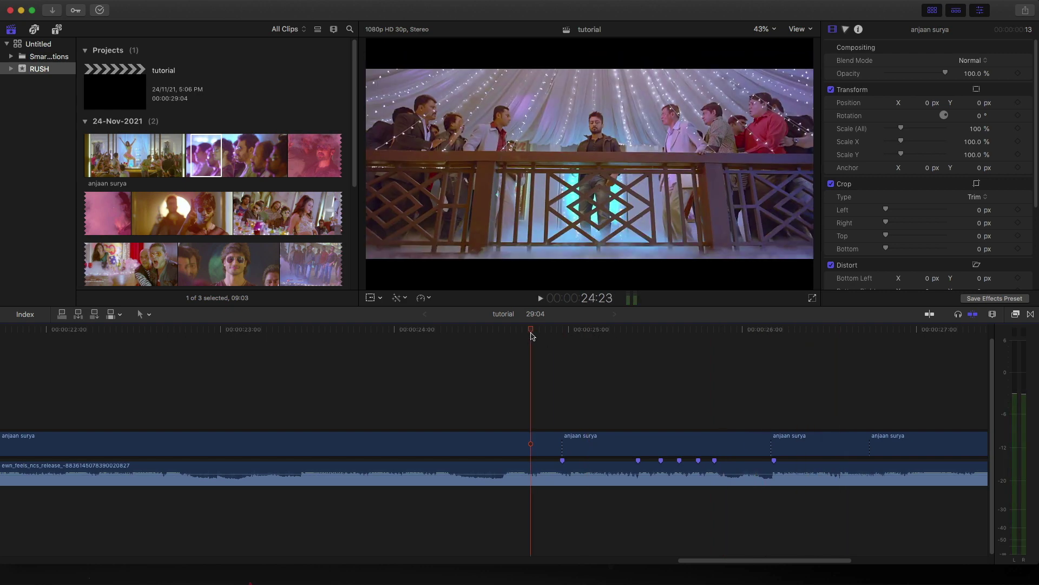
pyautogui.press('space')
pyautogui.press('space')
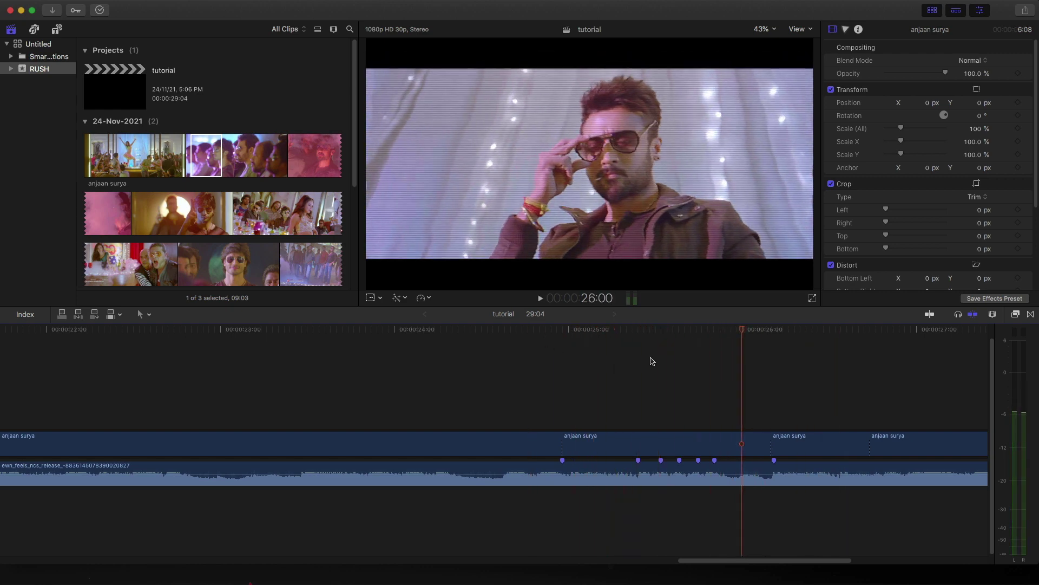
pyautogui.press('super+minus')
pyautogui.press('super+minus')
pyautogui.press('super+minus')
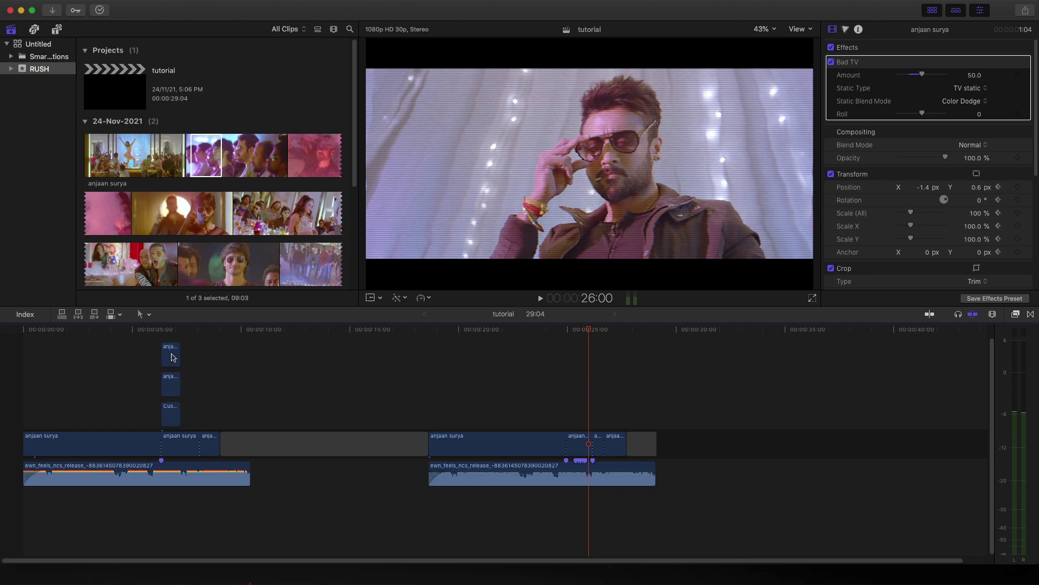
pyautogui.click(541, 330)
pyautogui.press('space')
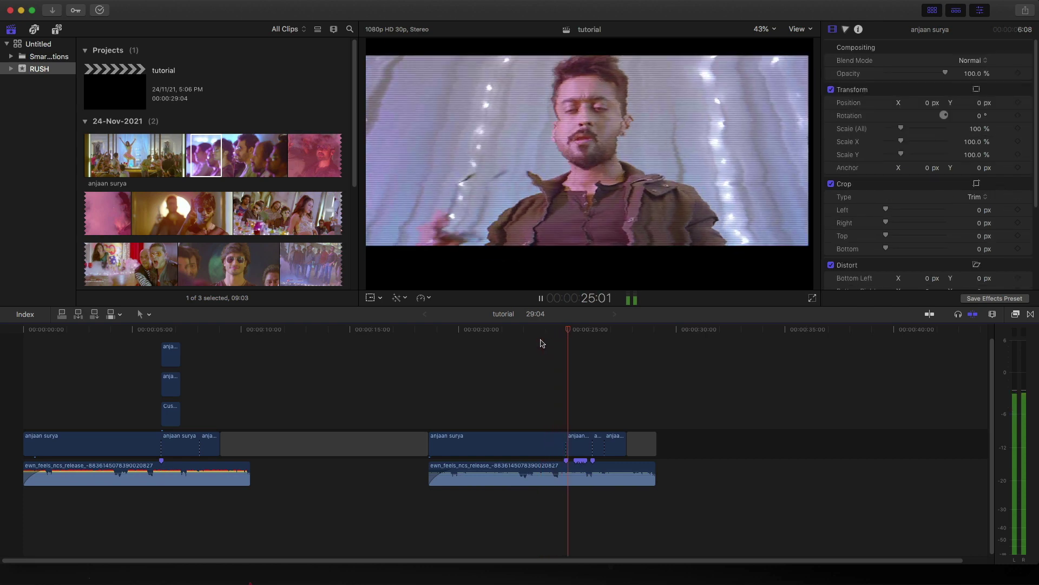
pyautogui.press('space')
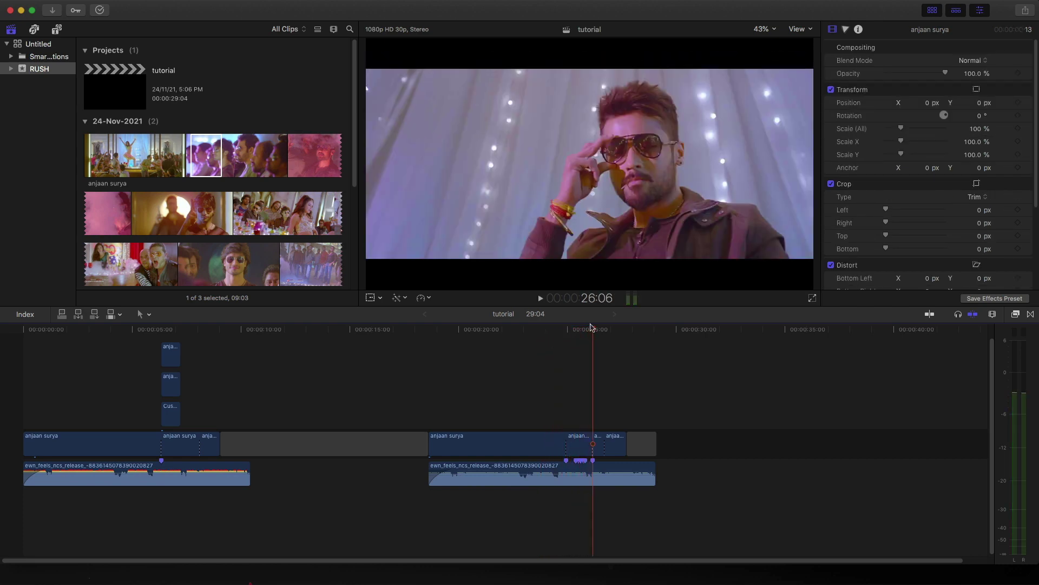
pyautogui.moveTo(593, 330); pyautogui.dragTo(584, 330)
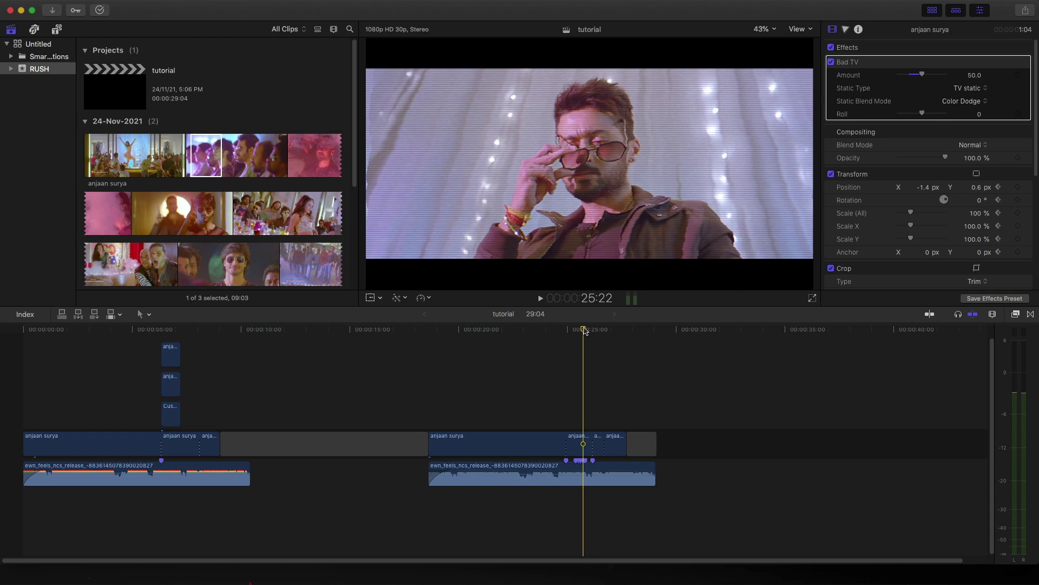
pyautogui.moveTo(585, 330); pyautogui.dragTo(565, 331)
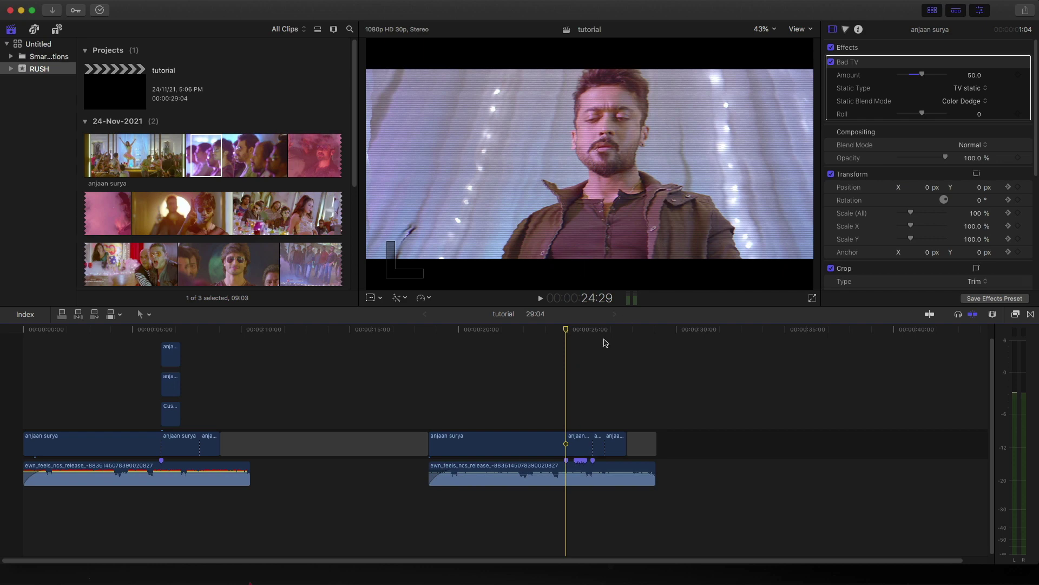
pyautogui.moveTo(567, 331); pyautogui.dragTo(561, 329)
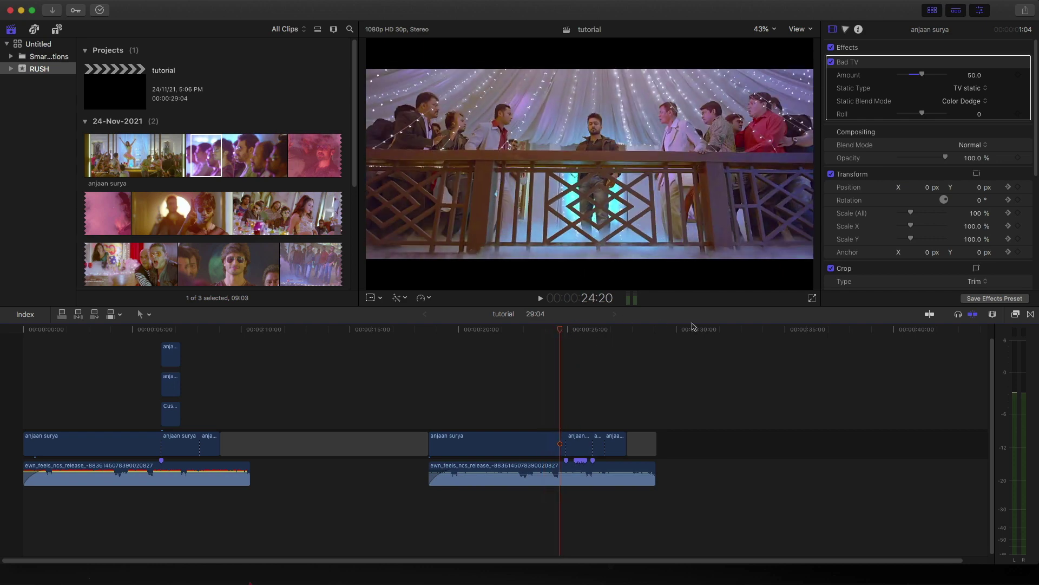
pyautogui.press('space')
pyautogui.press('space')
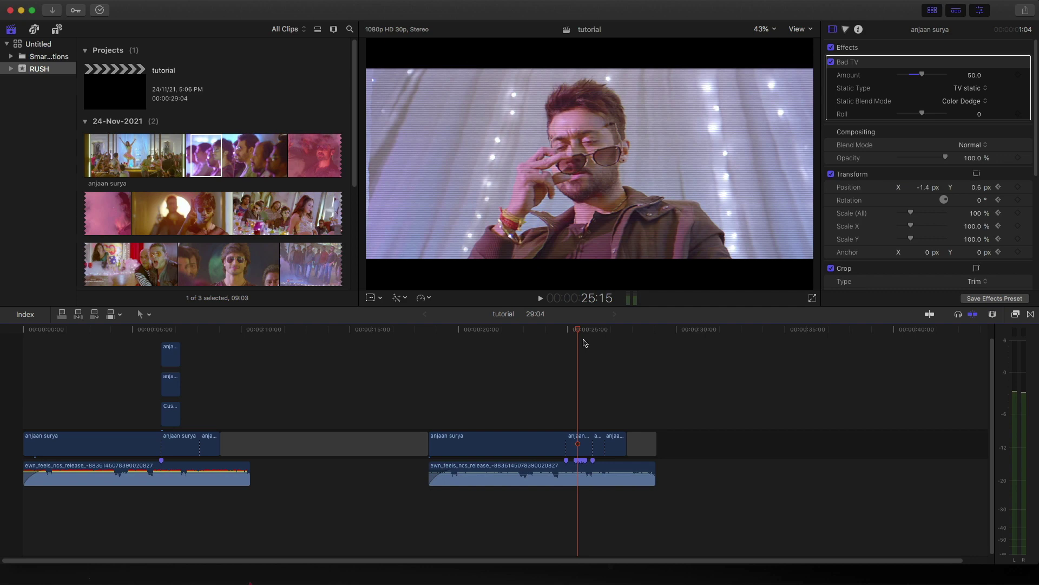
pyautogui.moveTo(582, 340); pyautogui.dragTo(428, 336)
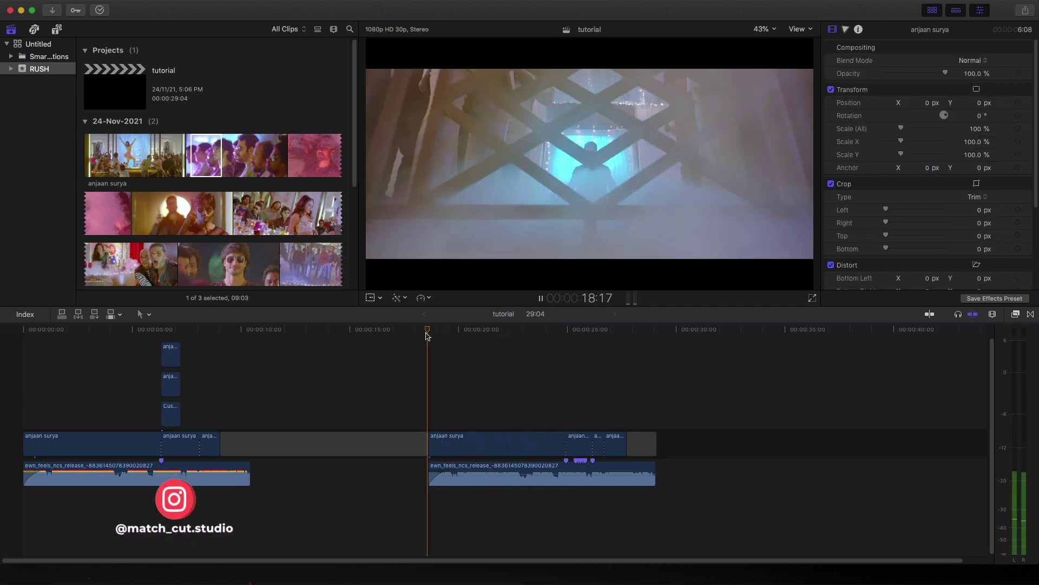
pyautogui.press('space')
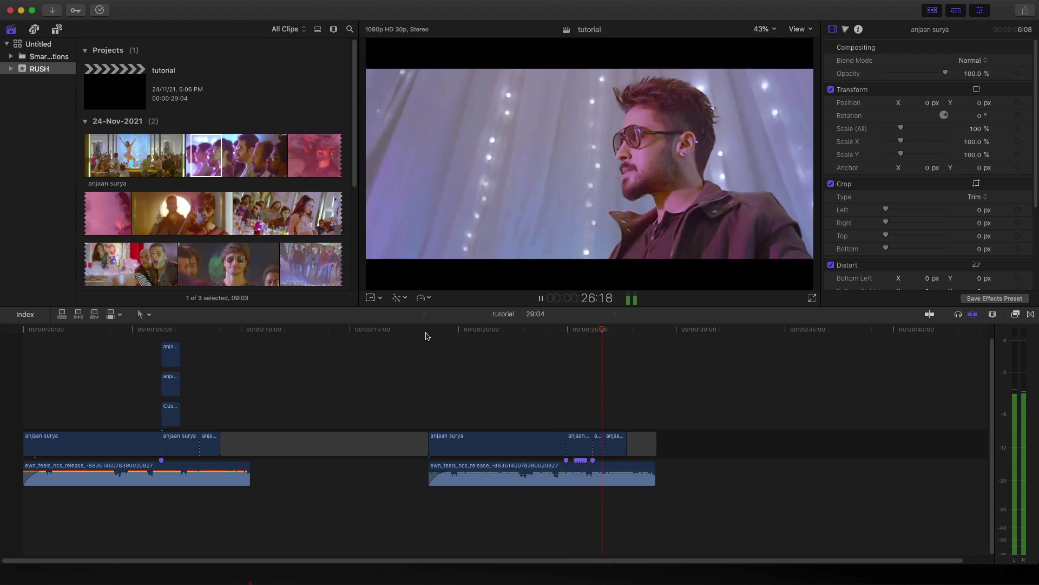
pyautogui.press('space')
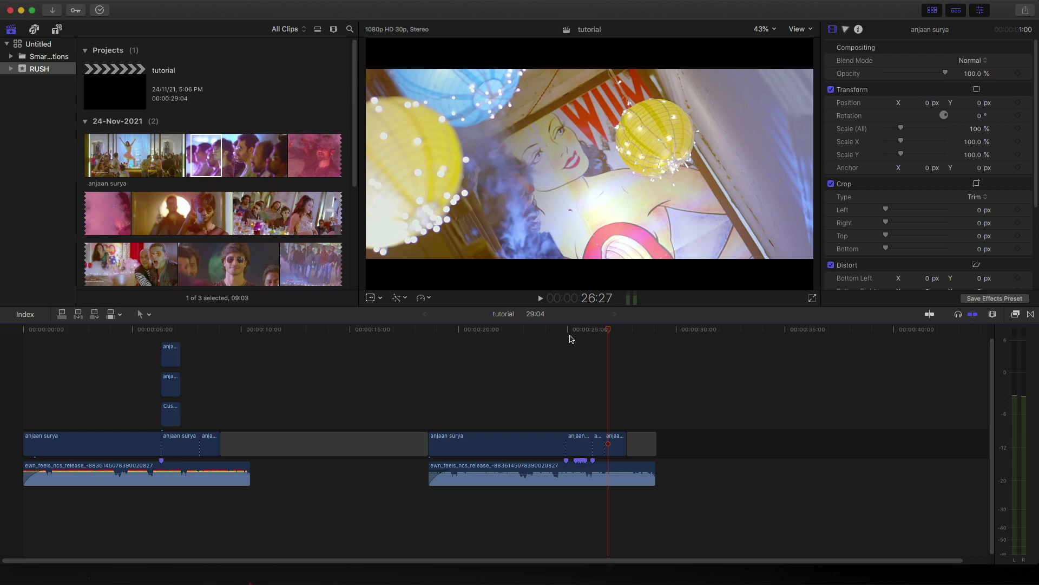
pyautogui.click(543, 466)
pyautogui.click(583, 334)
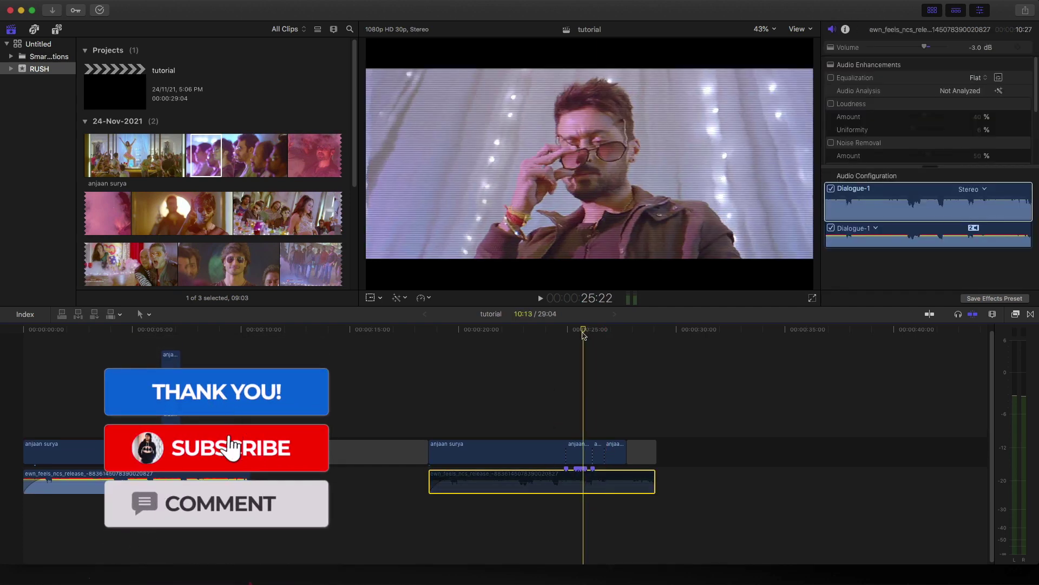
pyautogui.moveTo(583, 334); pyautogui.dragTo(592, 334)
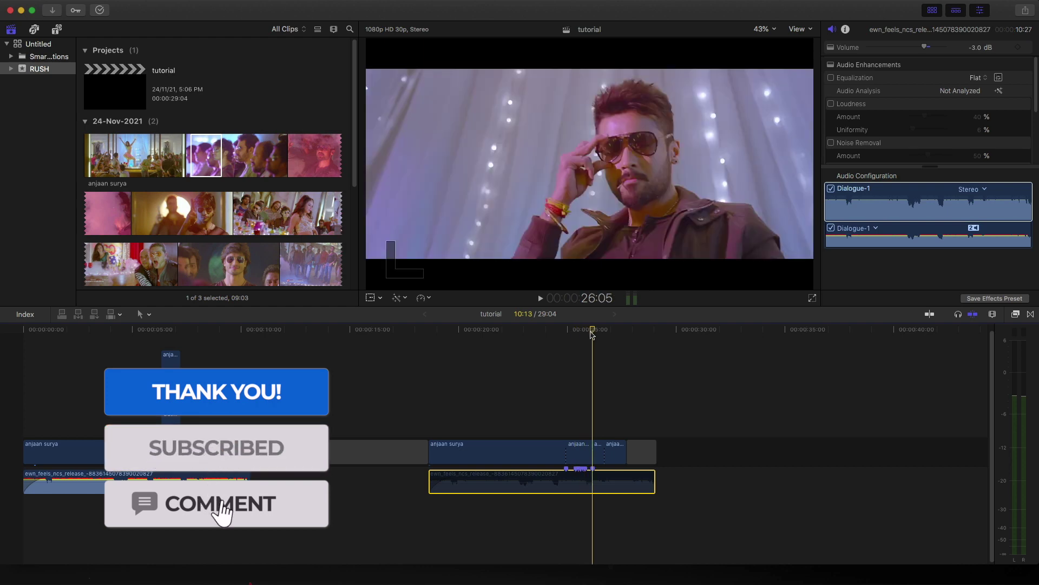